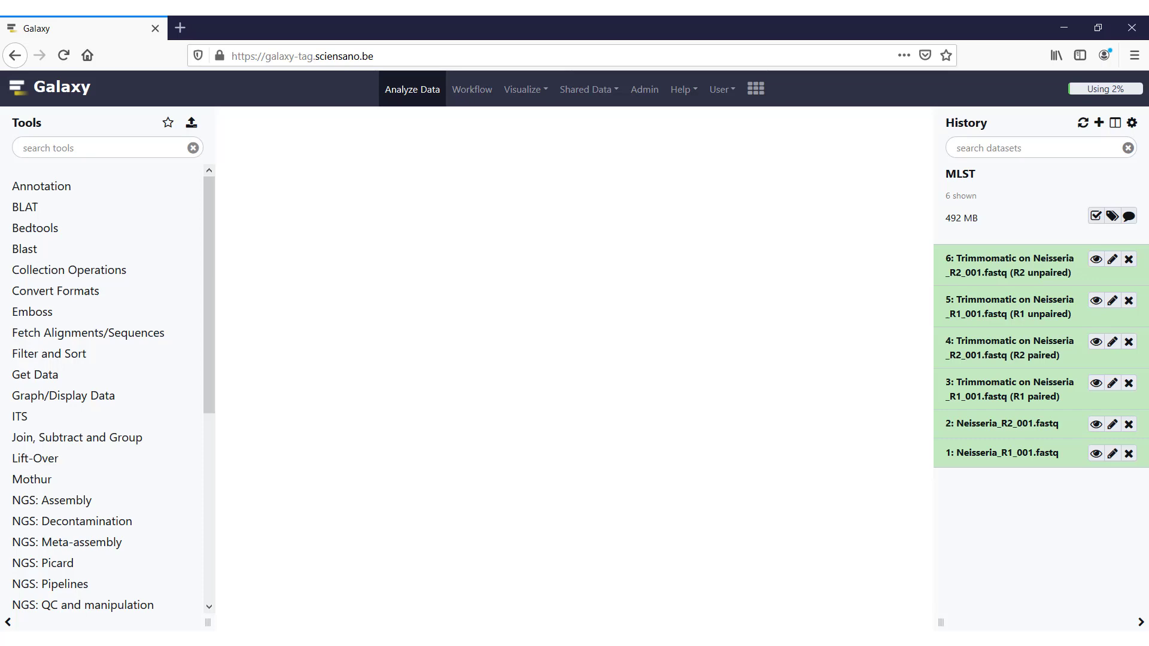
pyautogui.moveTo(208, 376); pyautogui.dragTo(213, 626)
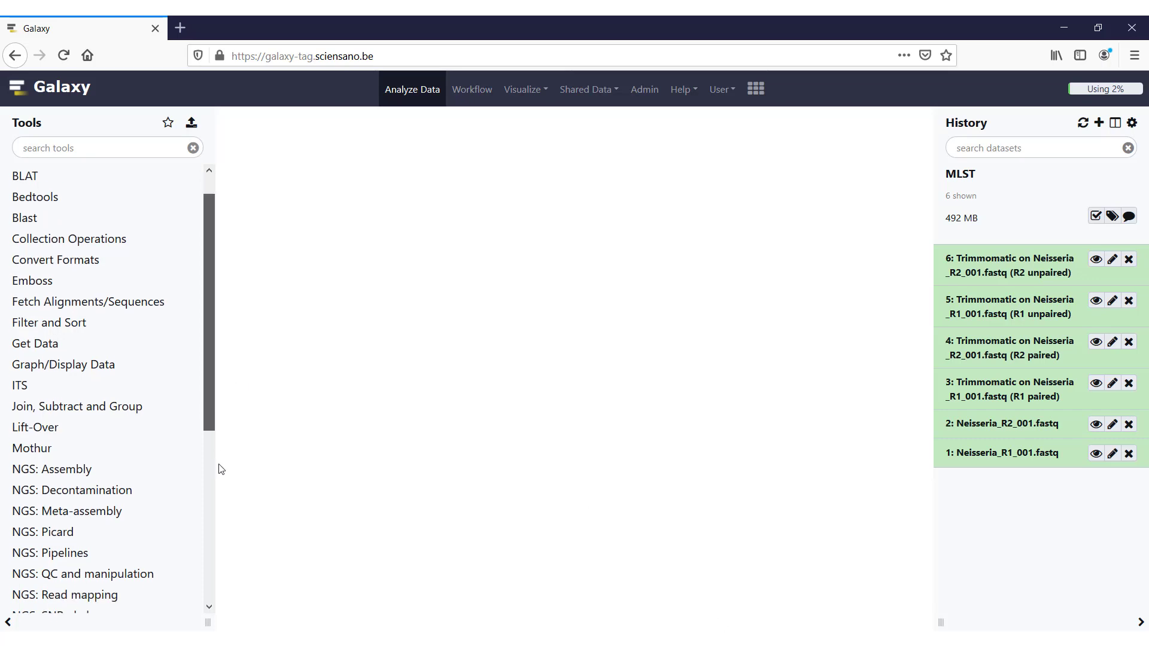
# Step: Open MLST - SRST2 and select the Neisseria - Classic MLST scheme
pyautogui.click(83, 514)
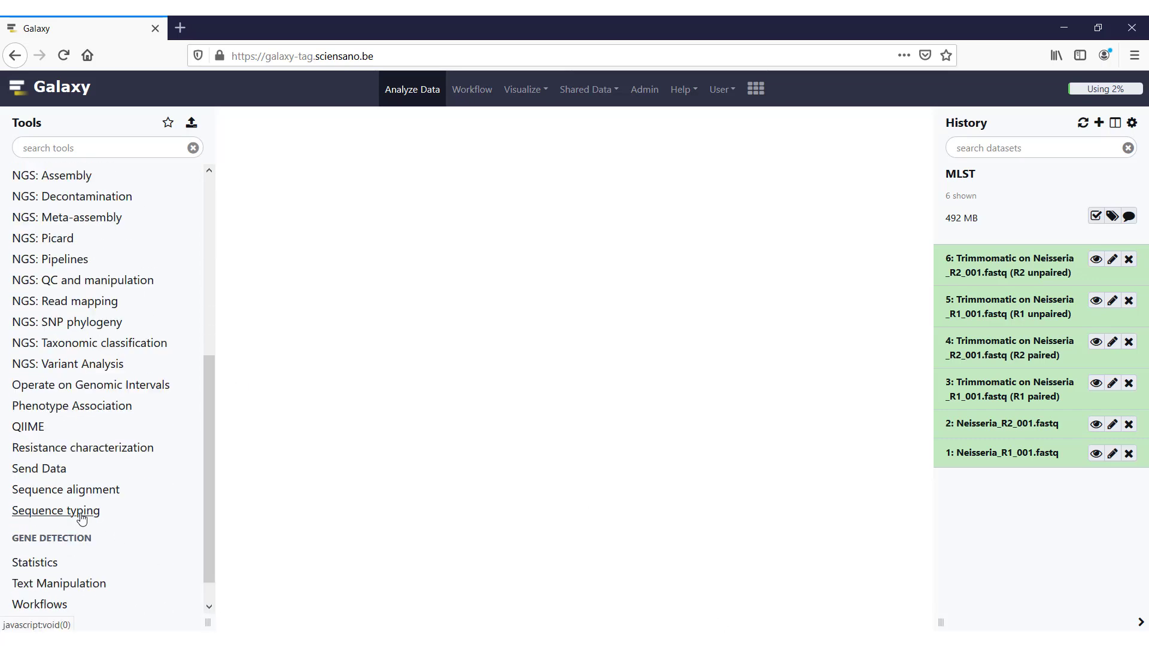
pyautogui.scroll(-5, 105, 467)
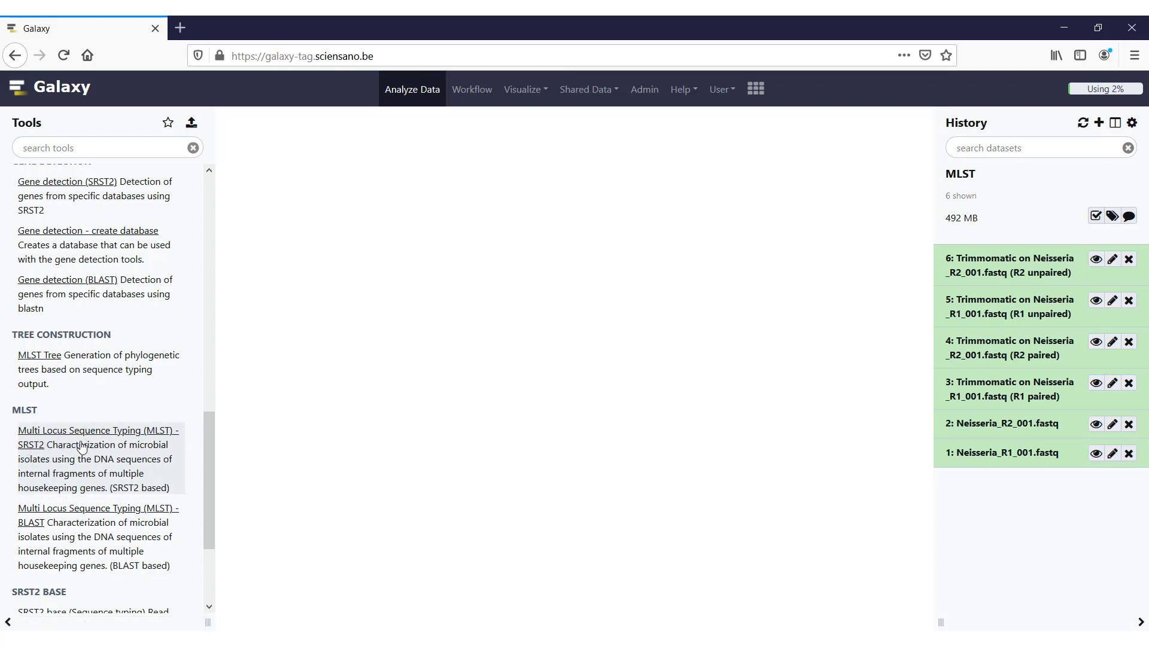
pyautogui.click(33, 454)
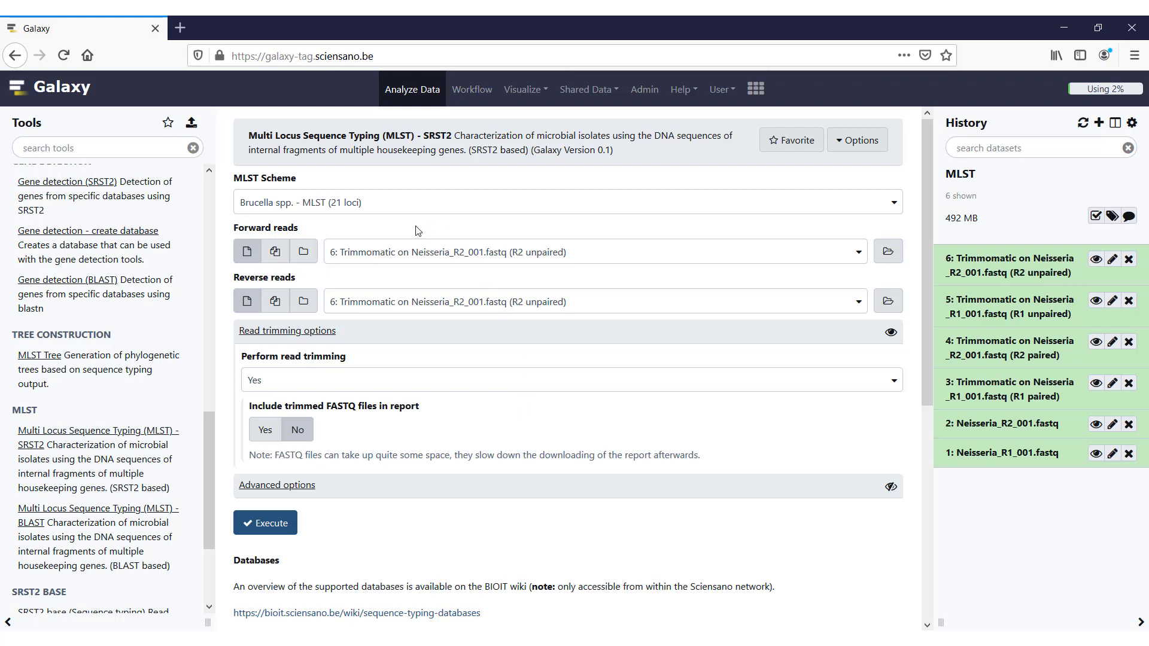
pyautogui.click(368, 203)
pyautogui.scroll(-1, 388, 287)
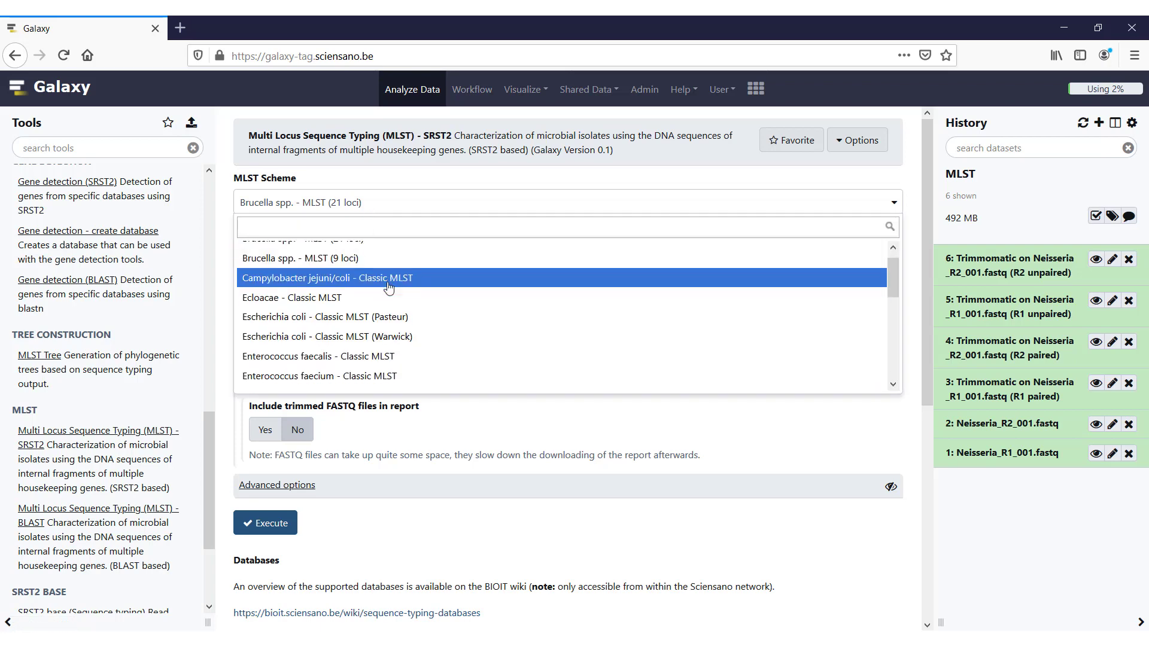
pyautogui.scroll(-3, 389, 287)
pyautogui.scroll(-2, 389, 288)
pyautogui.scroll(-2, 388, 287)
pyautogui.scroll(-1, 388, 287)
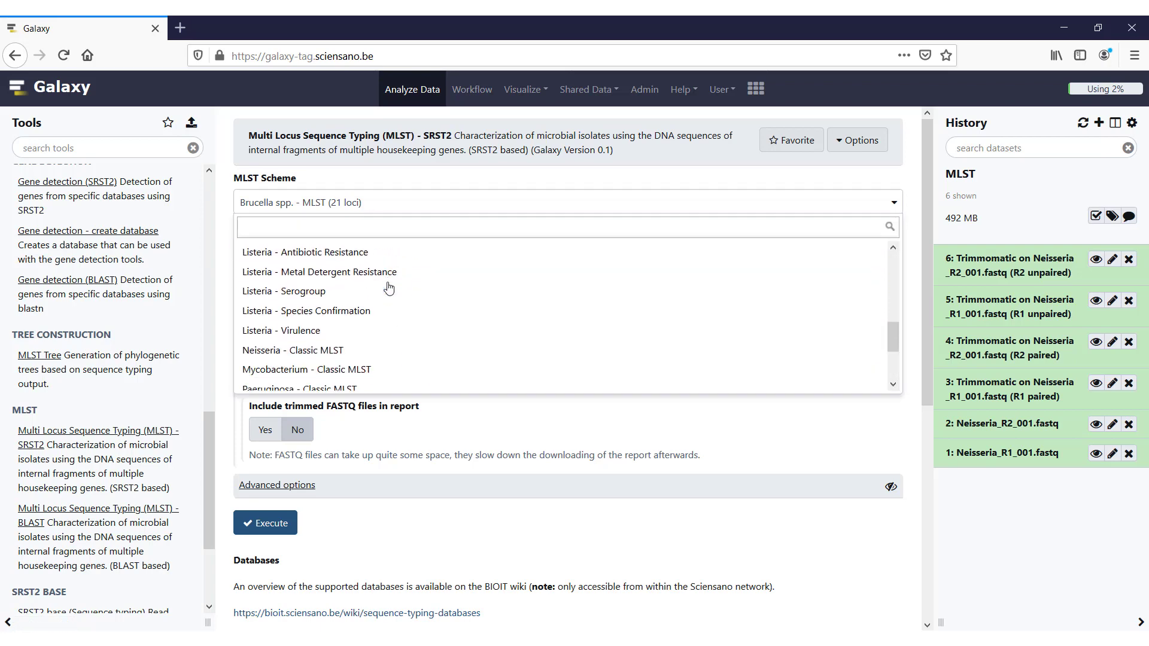
pyautogui.scroll(-1, 388, 287)
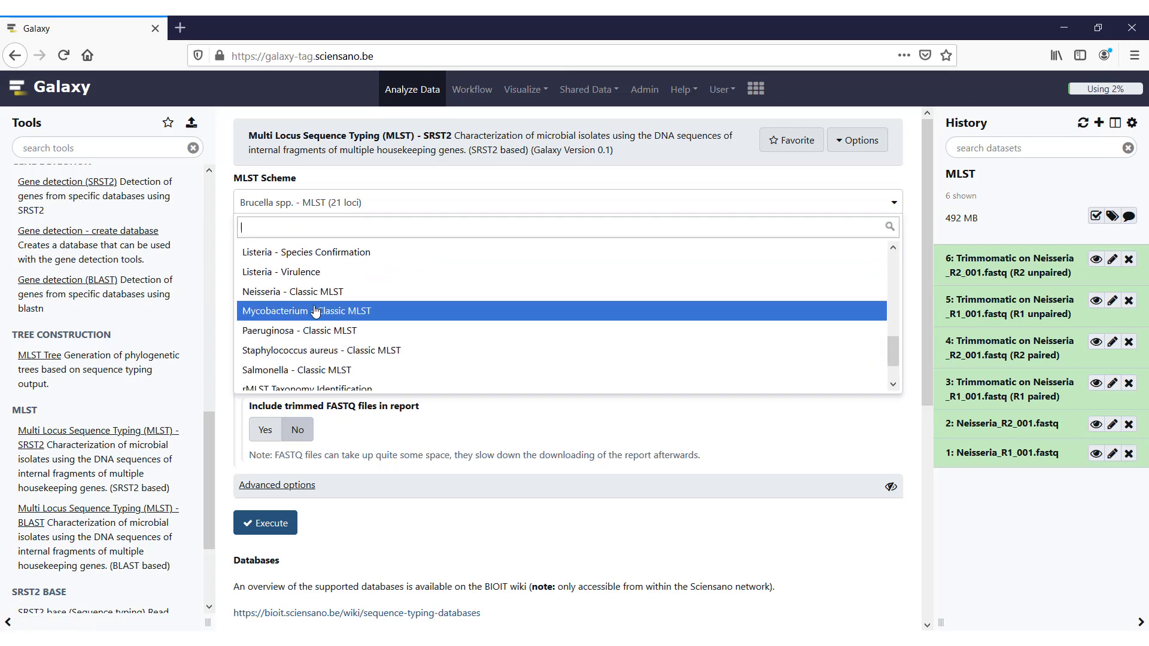
pyautogui.click(269, 299)
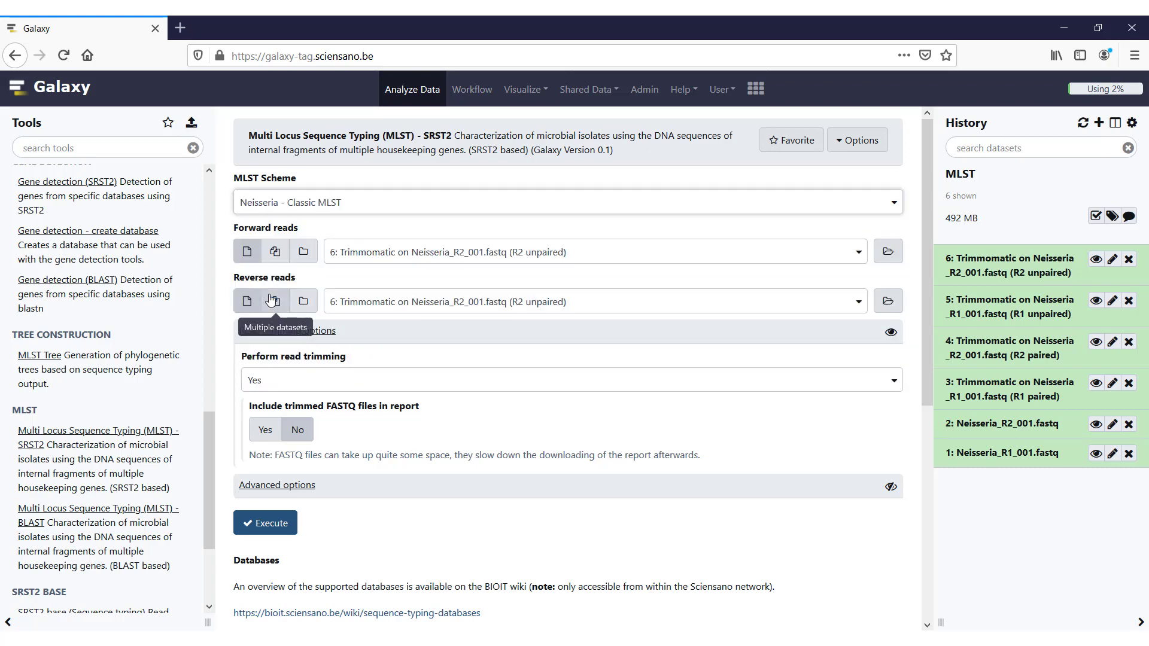
# Step: Use trimmed R1 paired (dataset 3) and R2 paired (dataset 4) as forward and reverse reads
pyautogui.click(355, 252)
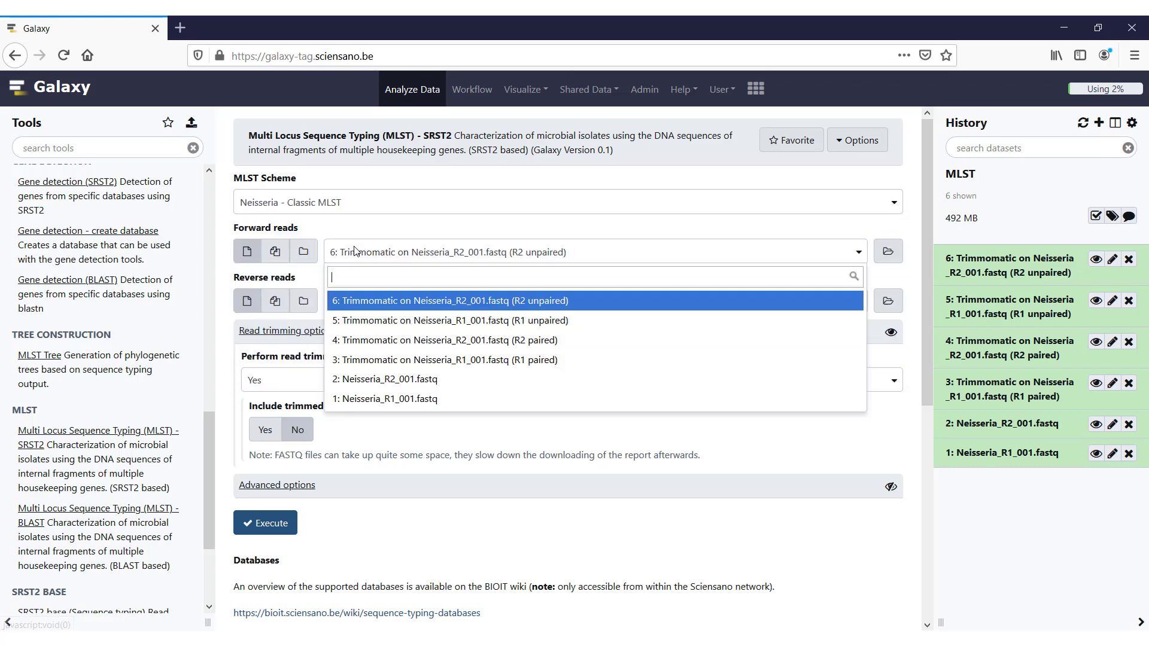
pyautogui.click(384, 360)
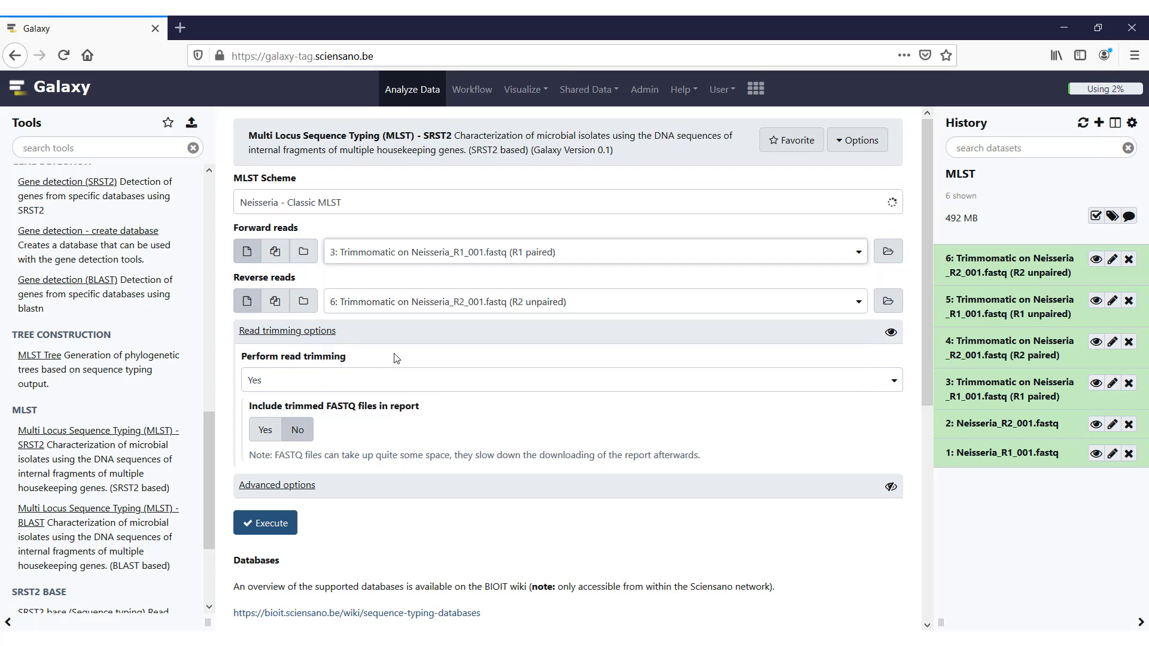
pyautogui.click(427, 303)
pyautogui.click(428, 395)
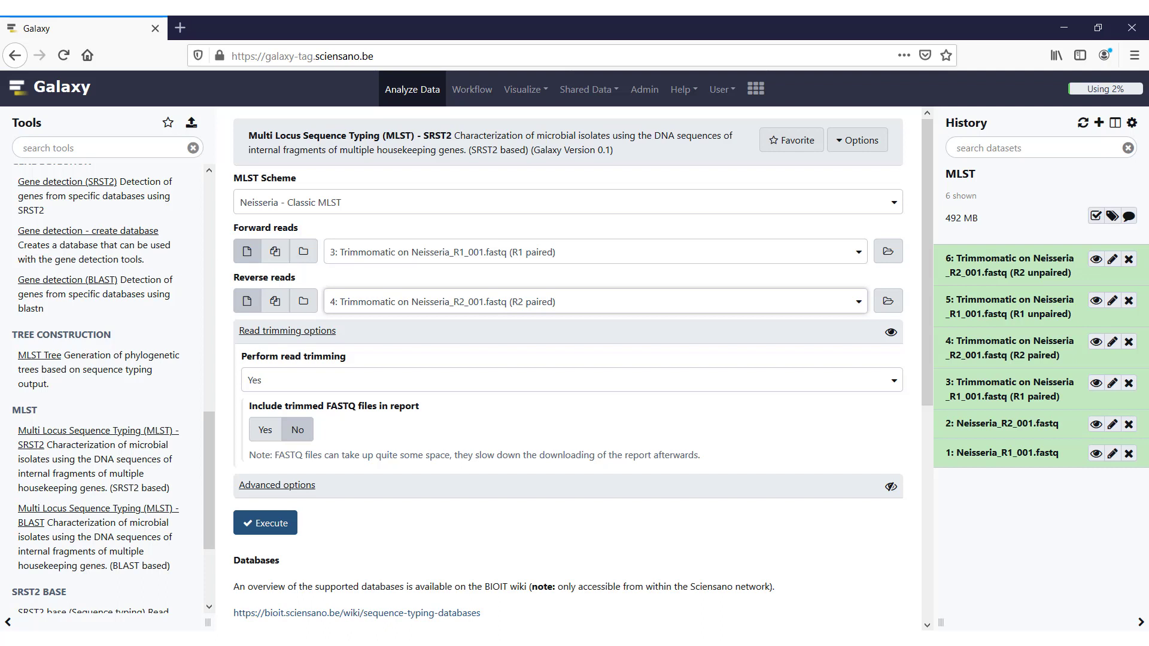
# Step: Set Perform read trimming to No and run the SRST2 typing job
pyautogui.click(612, 381)
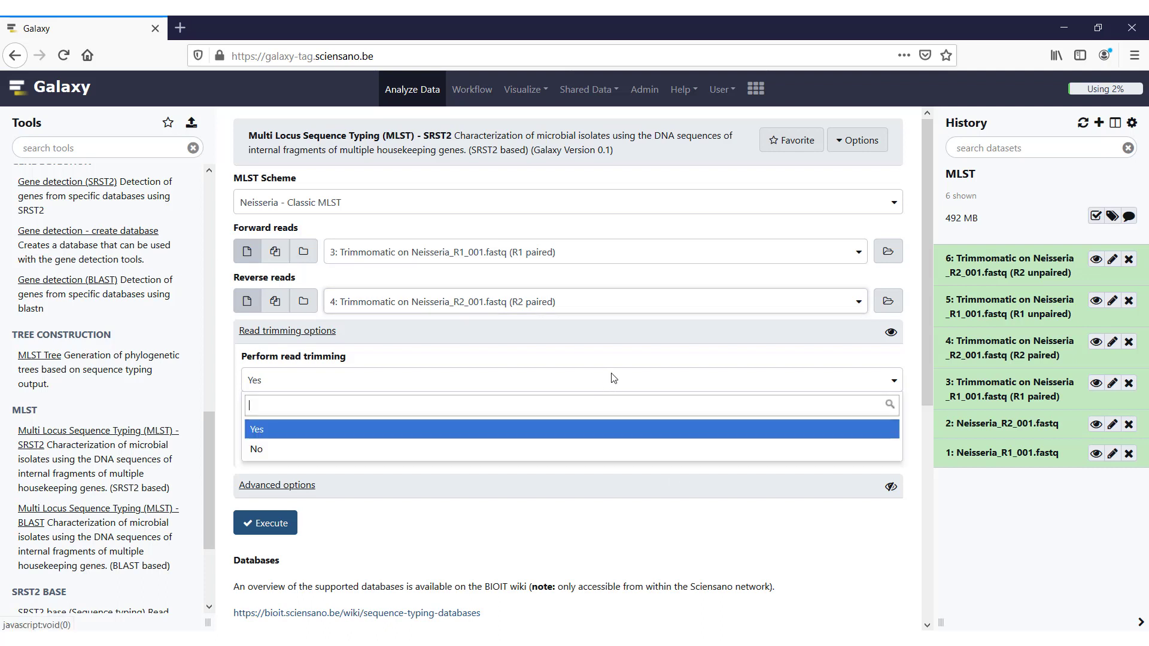
pyautogui.click(598, 450)
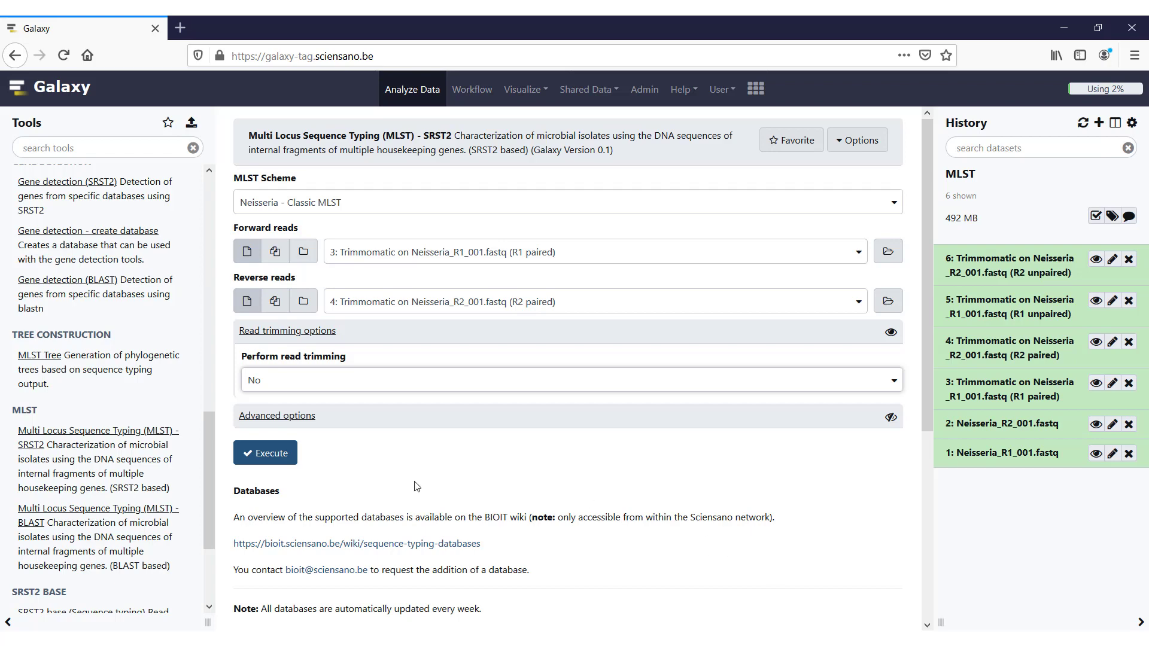
pyautogui.click(271, 463)
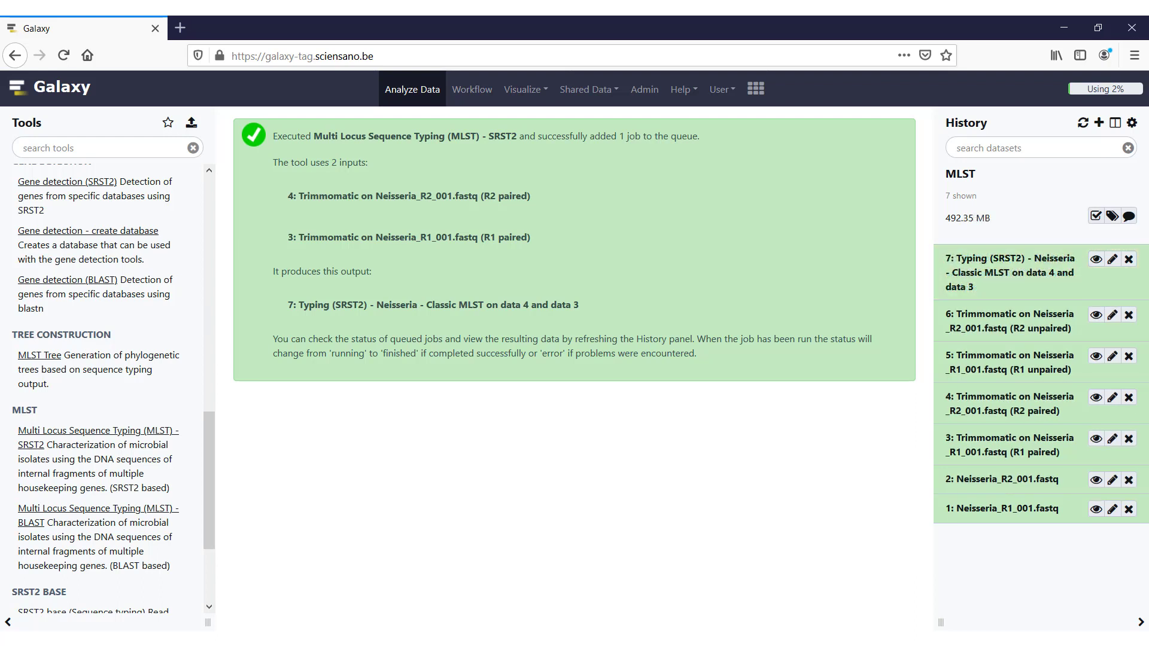
# Step: View dataset 7's SRST2 report showing ST 269 with seven allele calls
pyautogui.click(1096, 261)
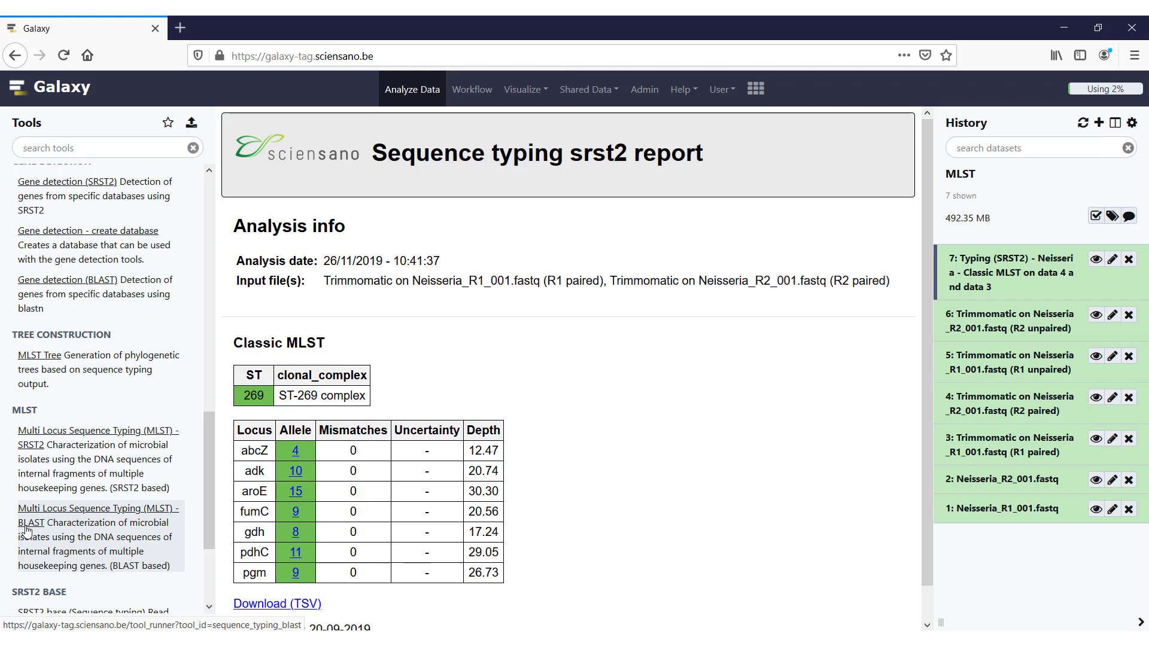
# Step: Open MLST - BLAST with Neisseria - Classic MLST as the scheme, showing input format choices
pyautogui.click(26, 527)
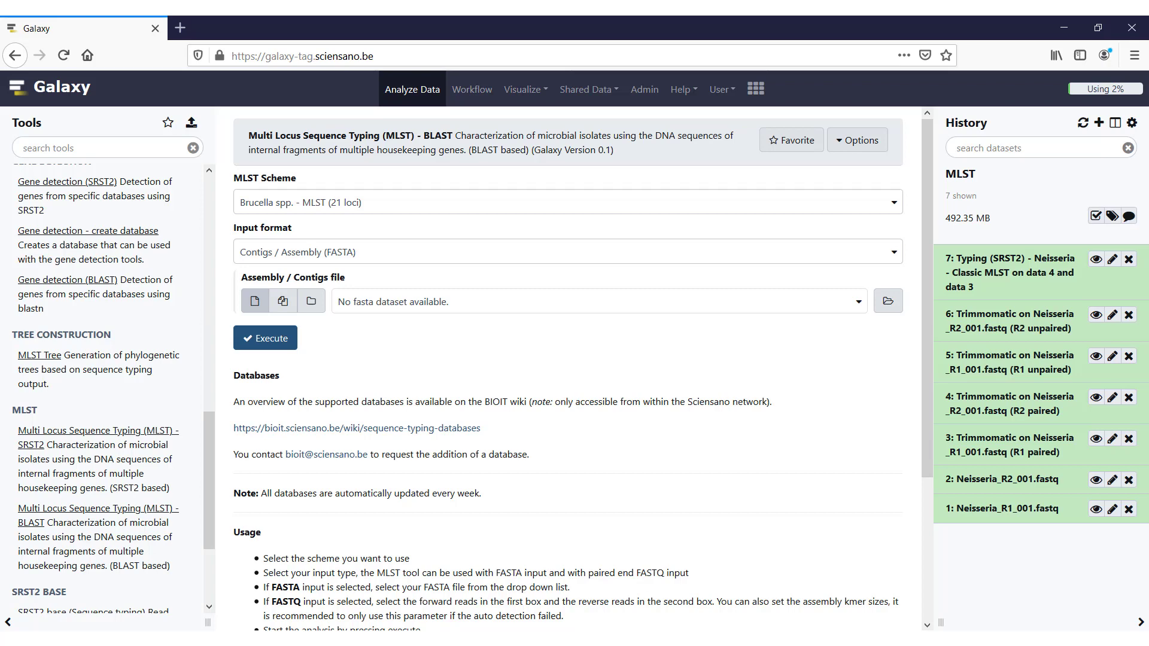
pyautogui.click(420, 205)
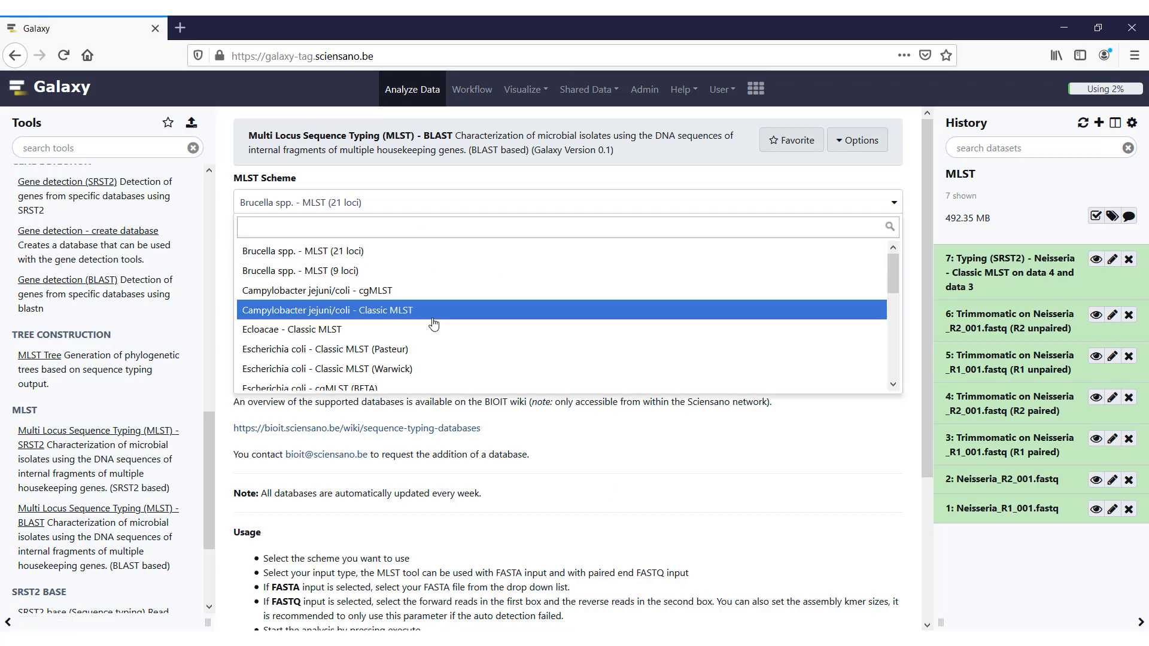
pyautogui.scroll(-3, 436, 326)
pyautogui.scroll(-3, 433, 324)
pyautogui.scroll(-2, 433, 325)
pyautogui.scroll(-2, 433, 323)
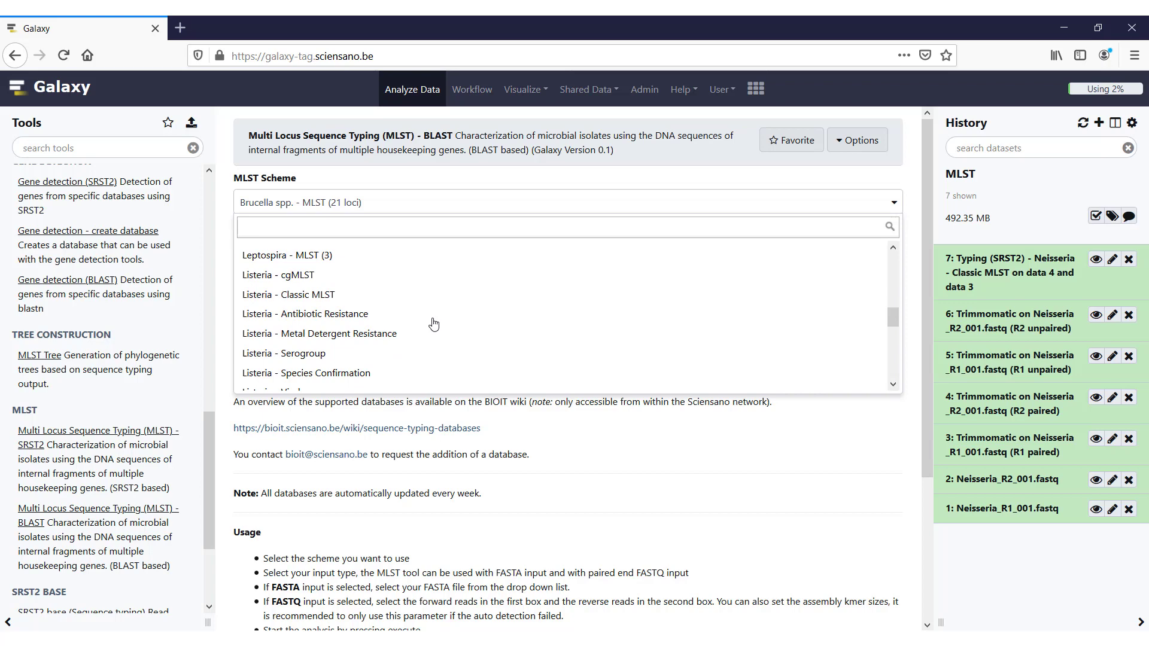
pyautogui.scroll(-1, 433, 324)
pyautogui.scroll(-2, 433, 324)
pyautogui.scroll(2, 433, 324)
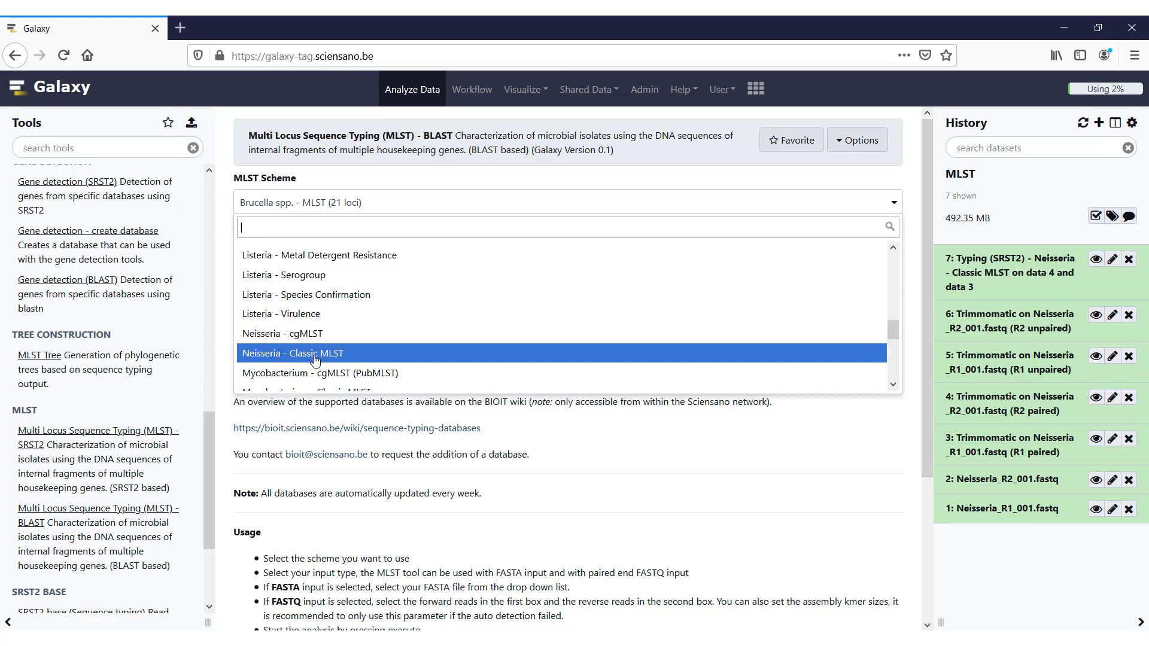
pyautogui.click(315, 360)
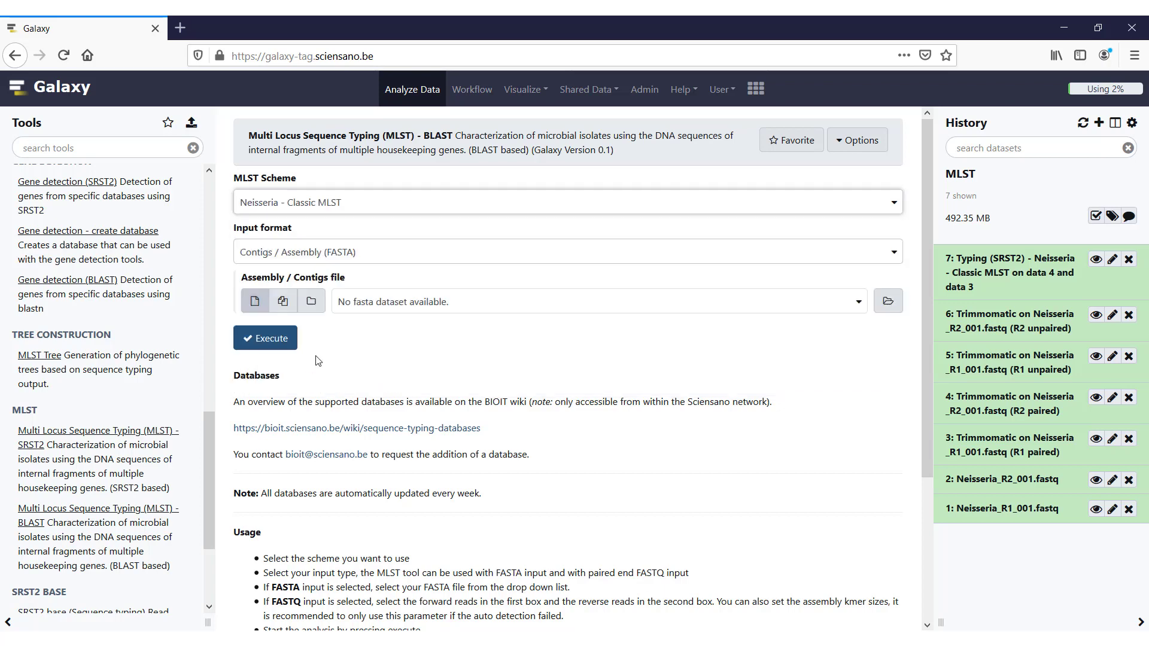
pyautogui.click(378, 261)
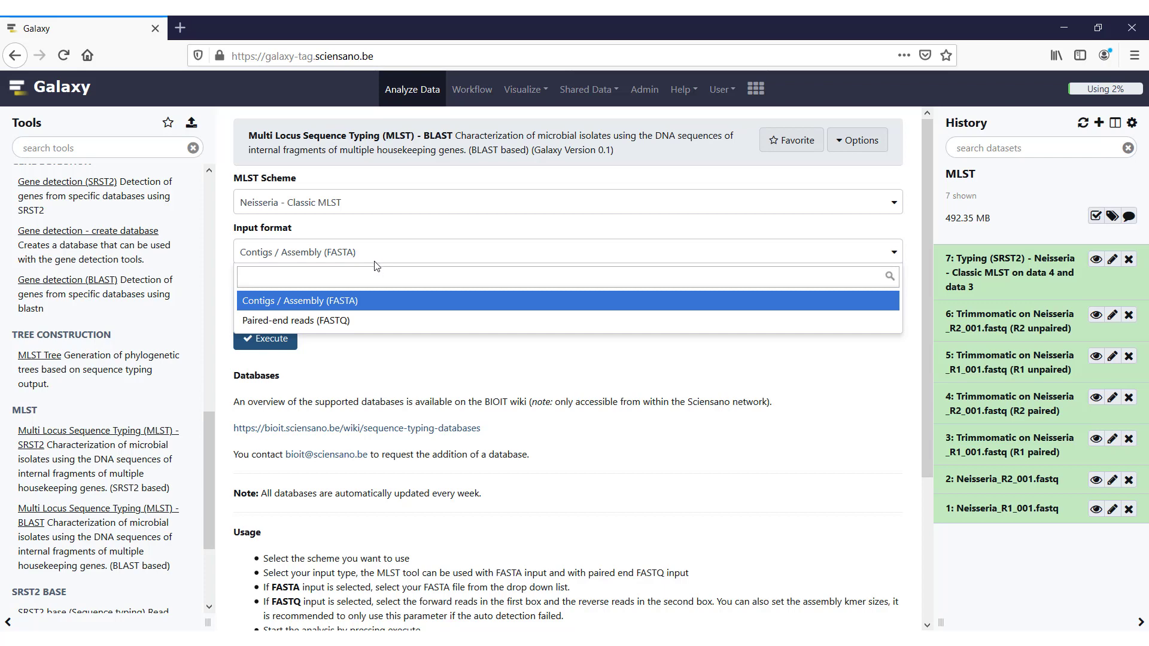
# Step: Use paired-end FASTQ input with raw Neisseria_R1_001 and Neisseria_R2_001 reads
pyautogui.click(368, 323)
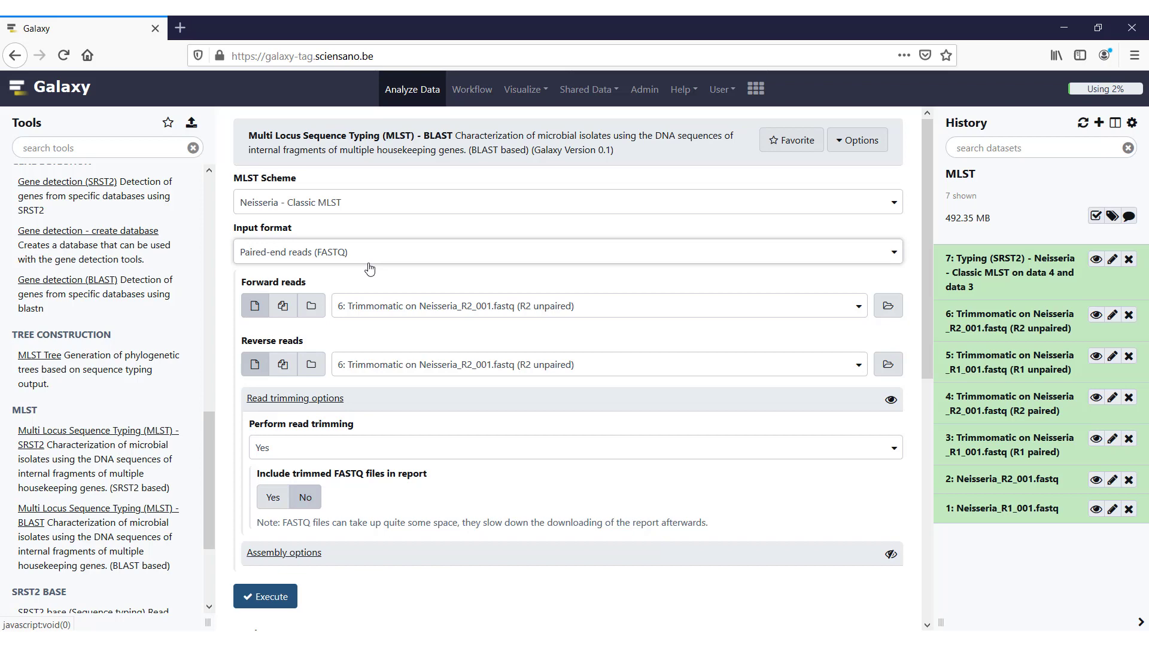
pyautogui.click(377, 306)
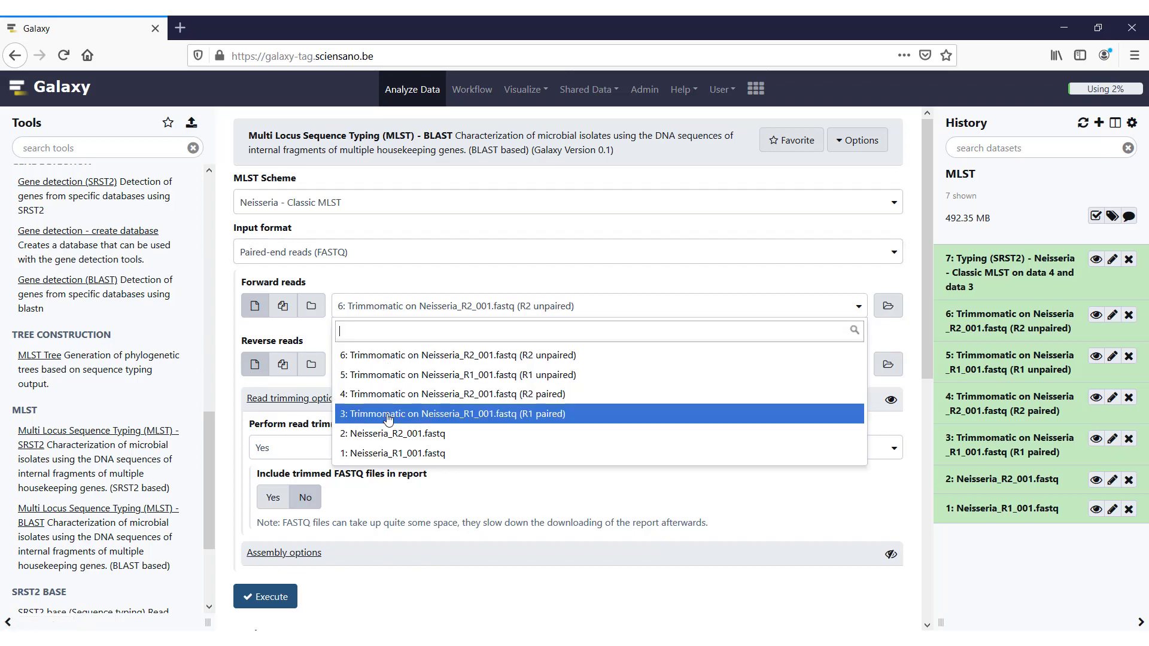
pyautogui.click(392, 454)
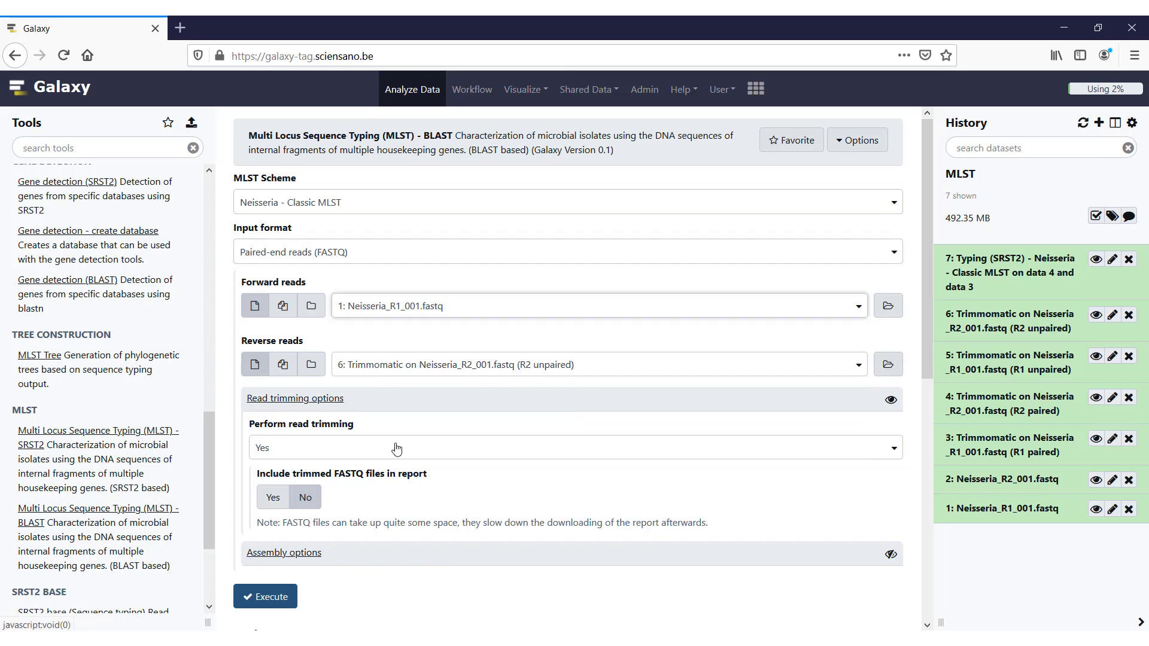
pyautogui.click(400, 368)
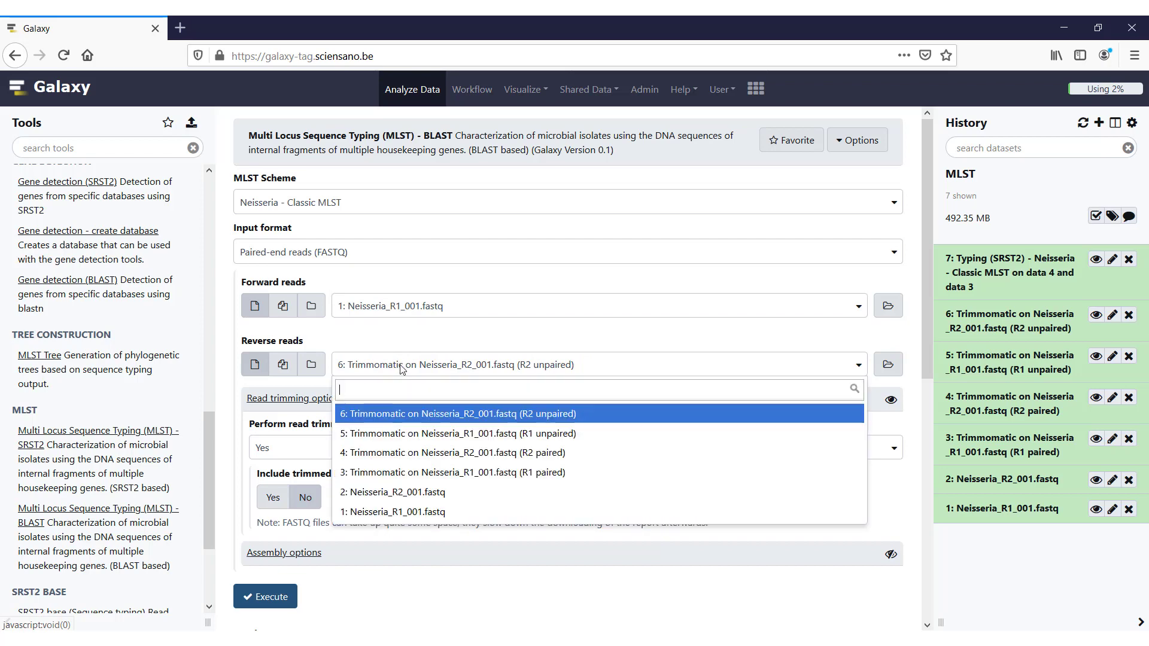
pyautogui.click(414, 496)
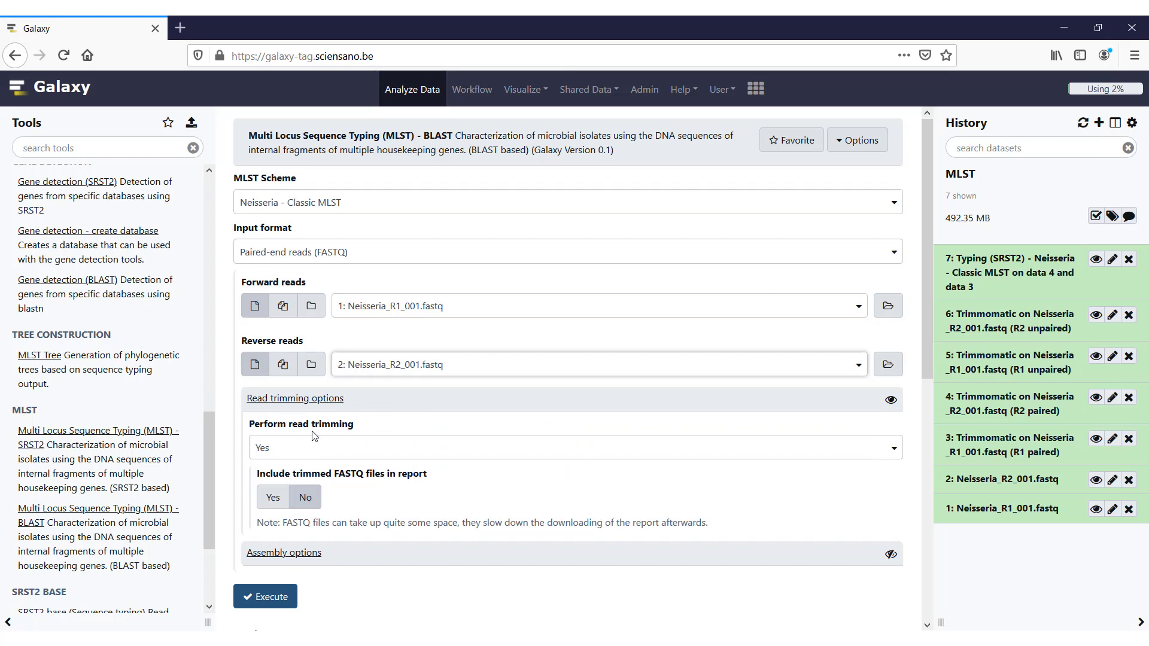
# Step: Include trimmed FASTQ files in the report and run the BLAST MLST job
pyautogui.click(273, 500)
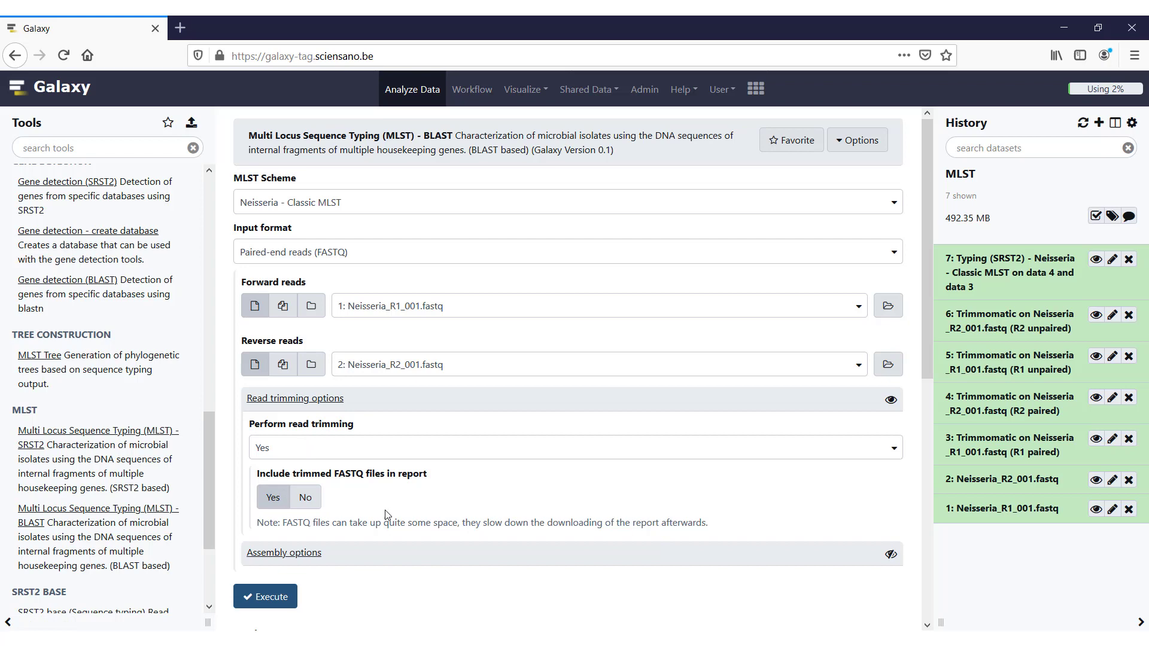
pyautogui.scroll(-2, 386, 515)
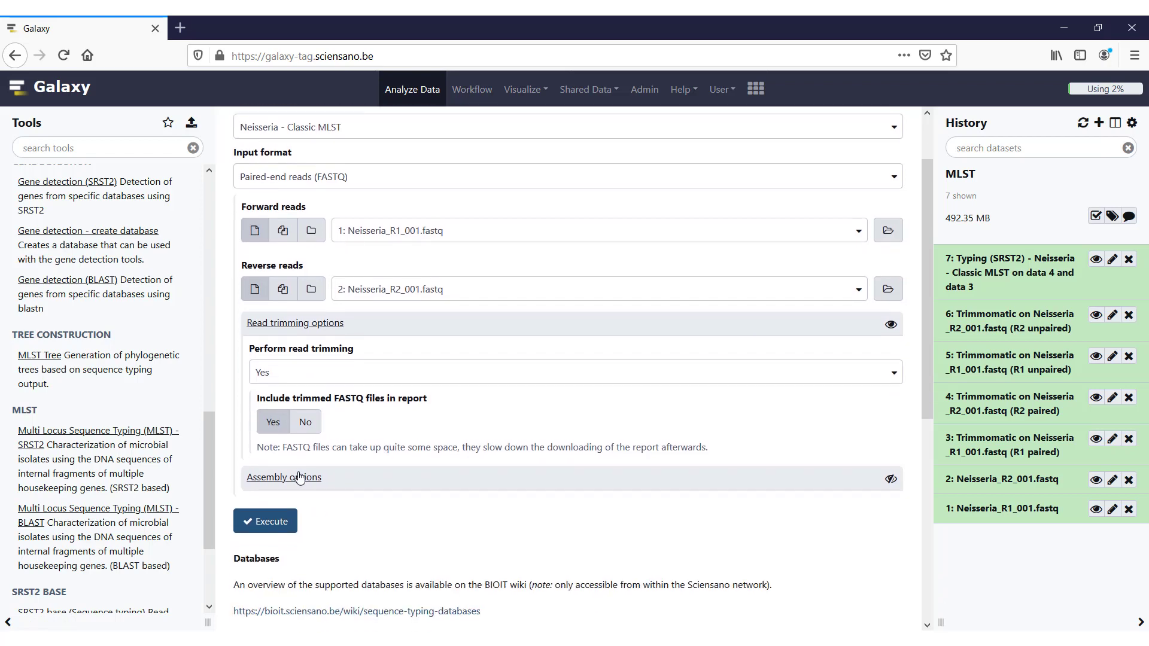
pyautogui.click(300, 478)
pyautogui.scroll(-2, 463, 450)
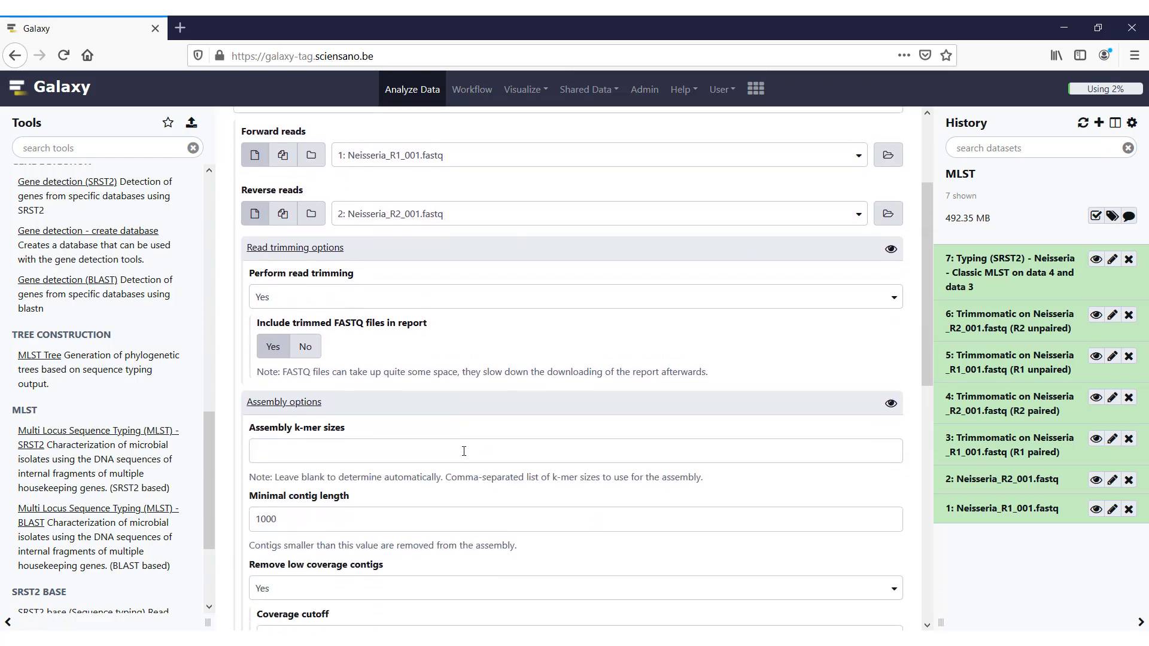
pyautogui.scroll(2, 463, 451)
pyautogui.scroll(2, 463, 451)
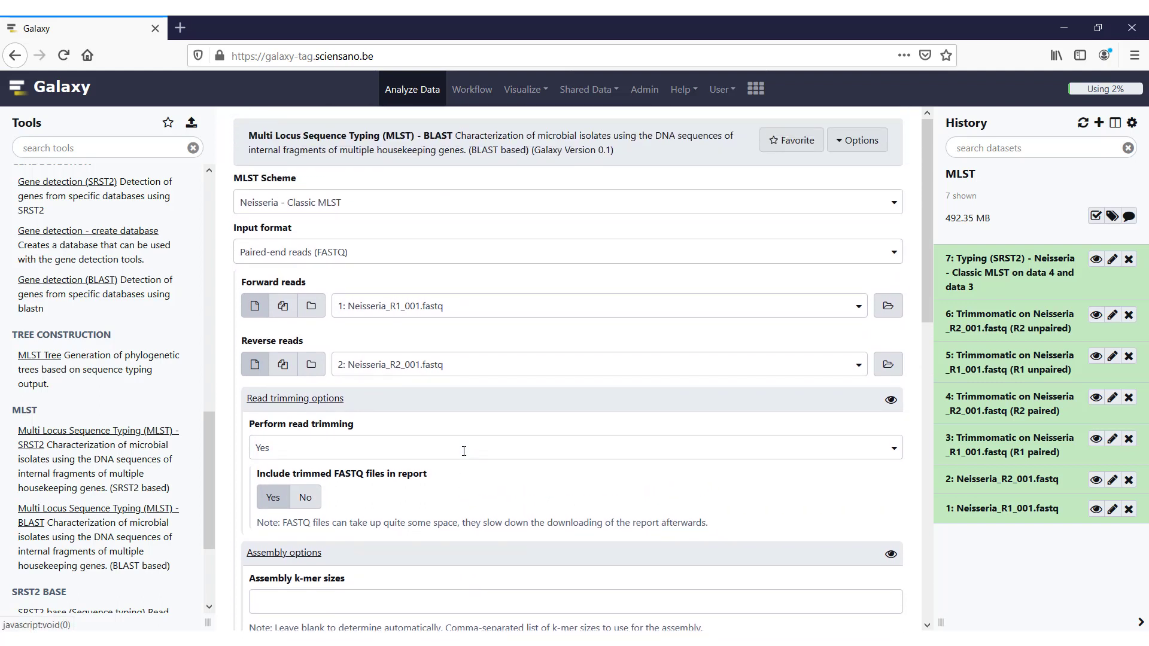
pyautogui.scroll(-1, 463, 451)
pyautogui.scroll(-1, 463, 451)
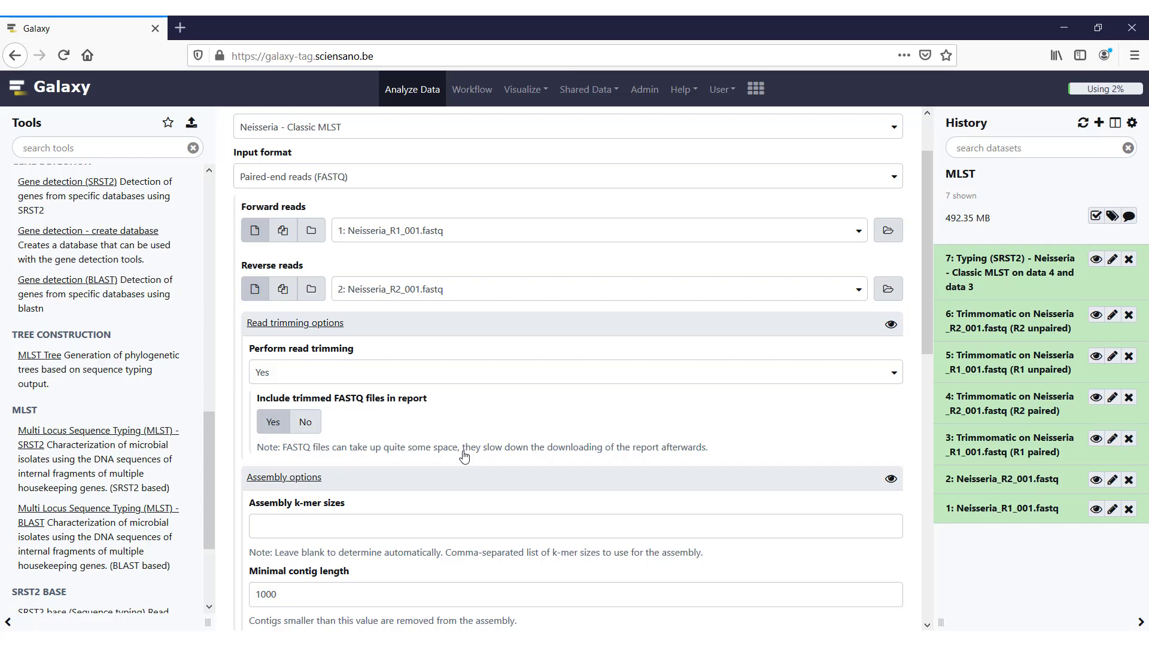
pyautogui.scroll(-3, 464, 457)
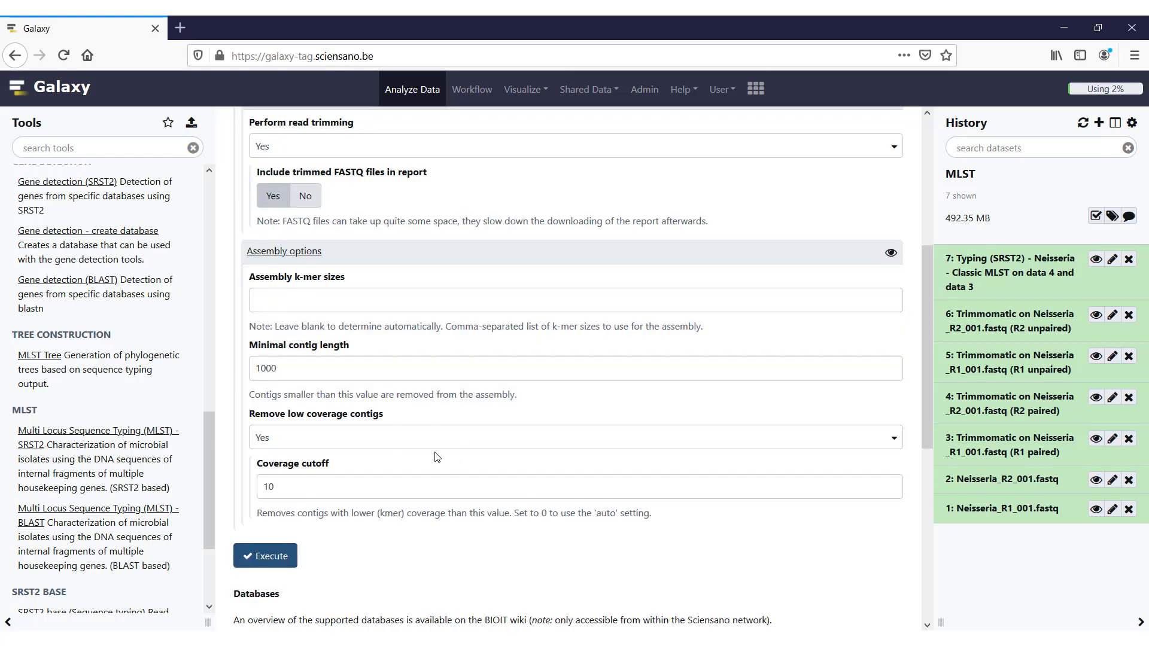
pyautogui.click(305, 256)
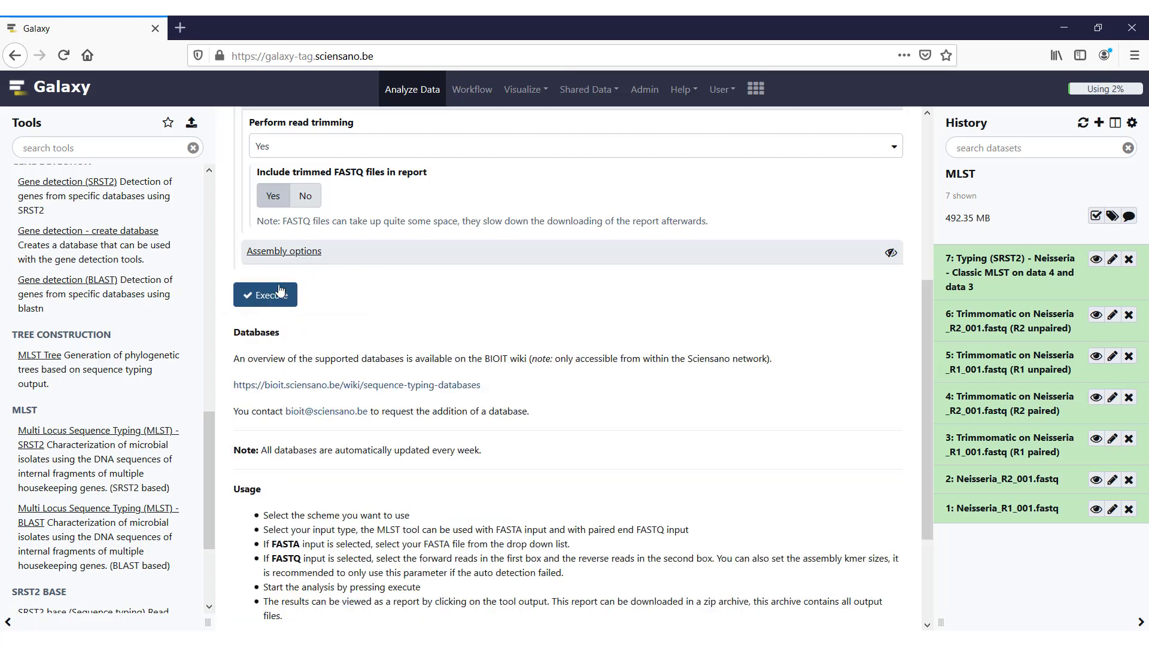
pyautogui.click(274, 296)
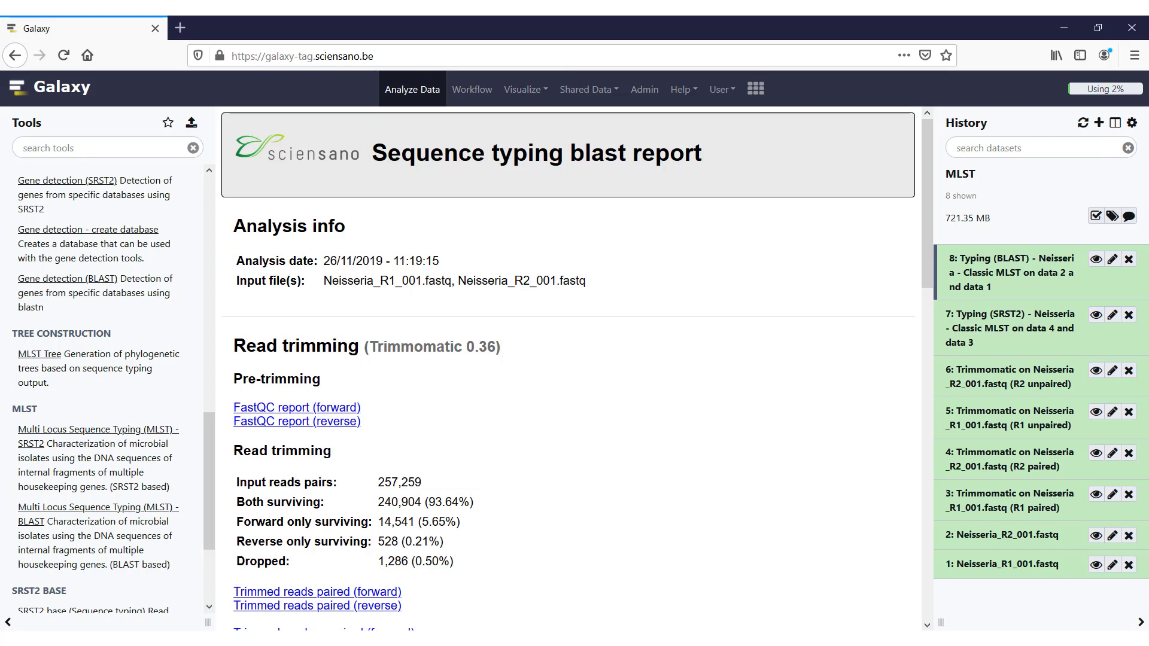
pyautogui.scroll(-2, 662, 501)
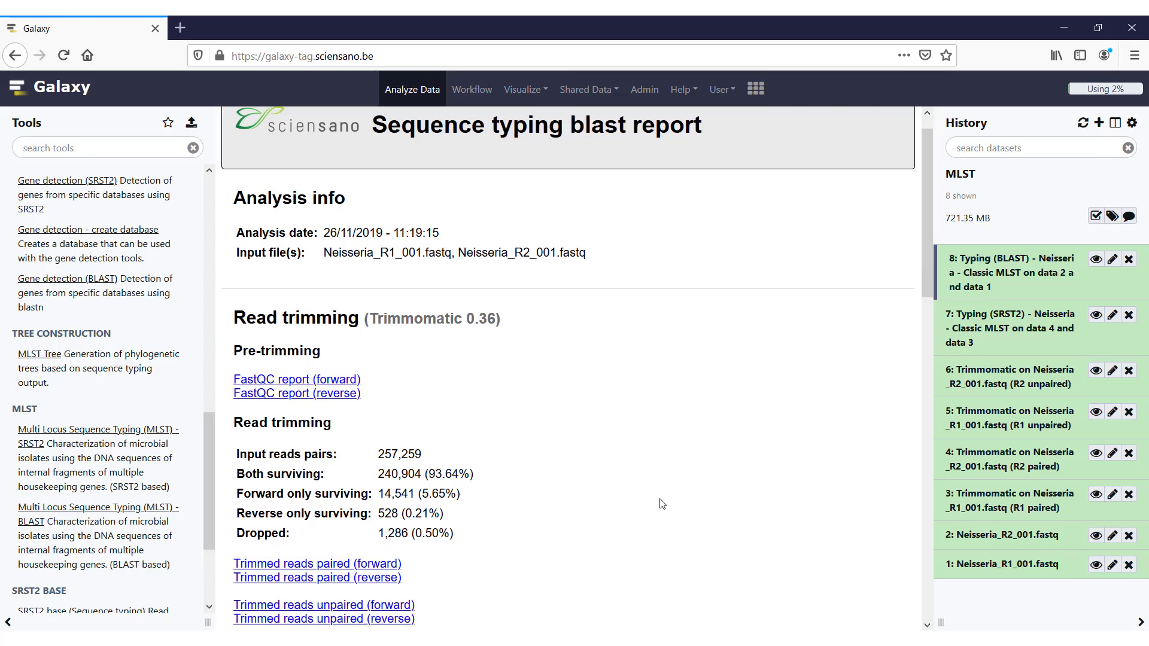
pyautogui.scroll(-3, 662, 500)
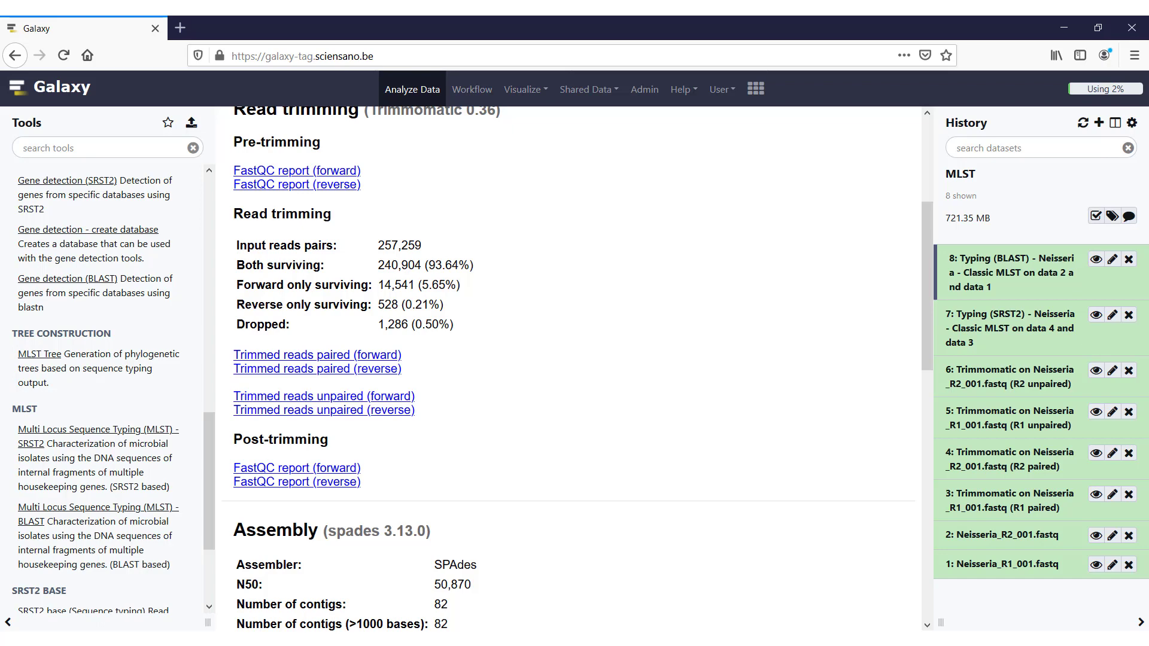
pyautogui.scroll(-3, 728, 572)
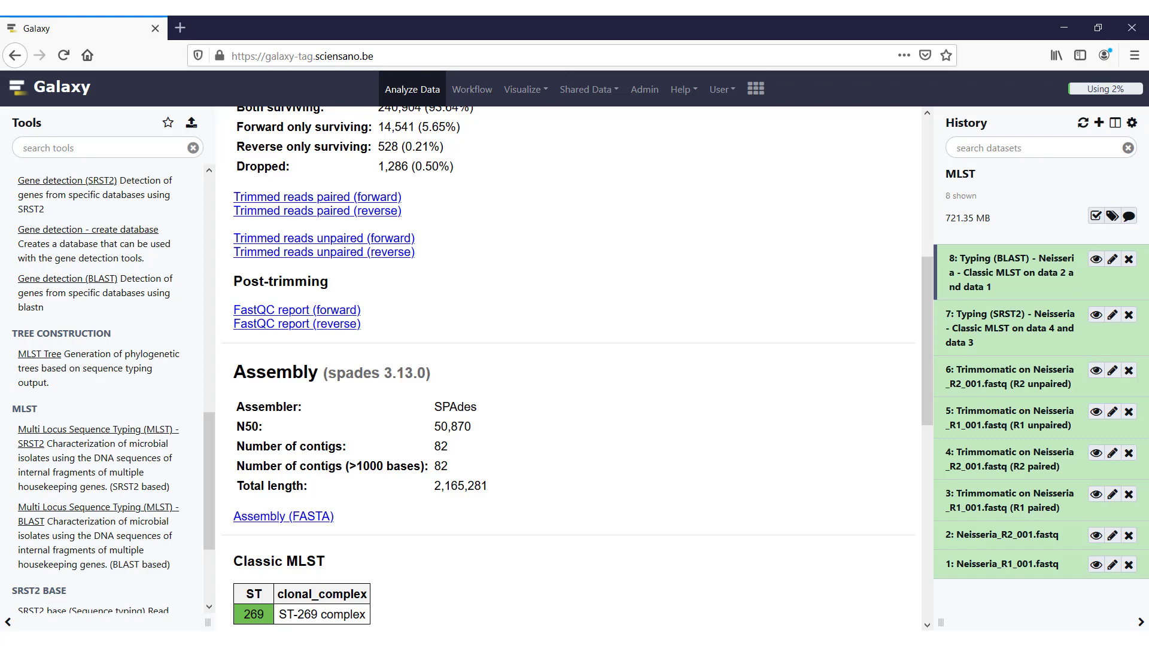
pyautogui.scroll(-5, 707, 539)
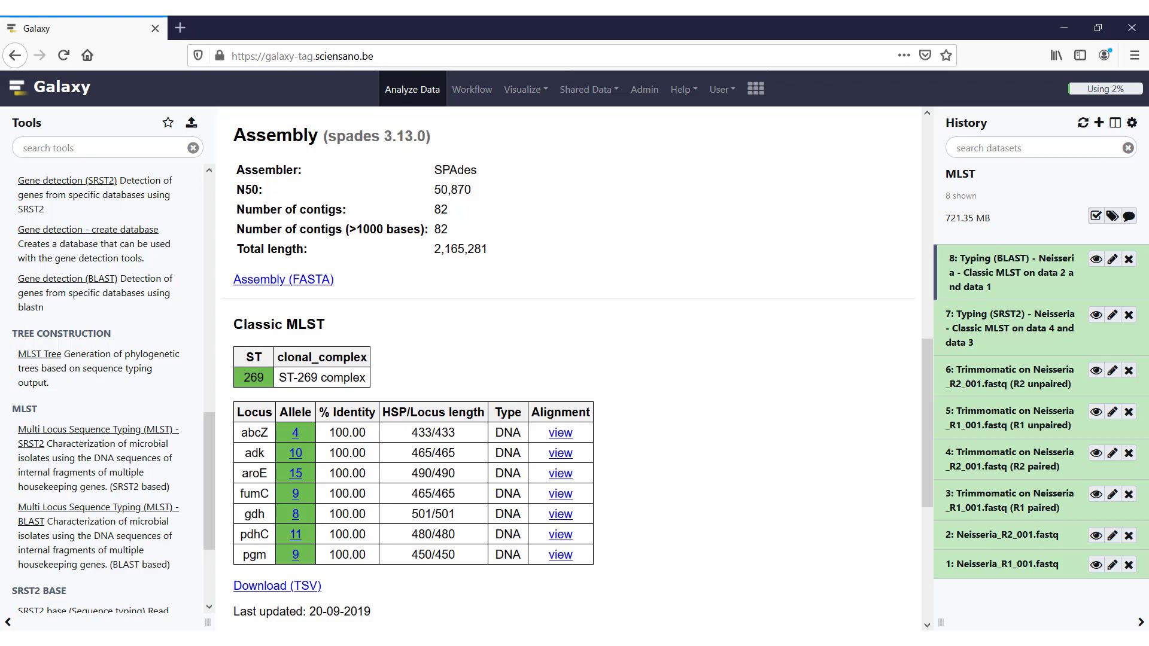
pyautogui.scroll(-3, 806, 544)
pyautogui.scroll(-2, 805, 544)
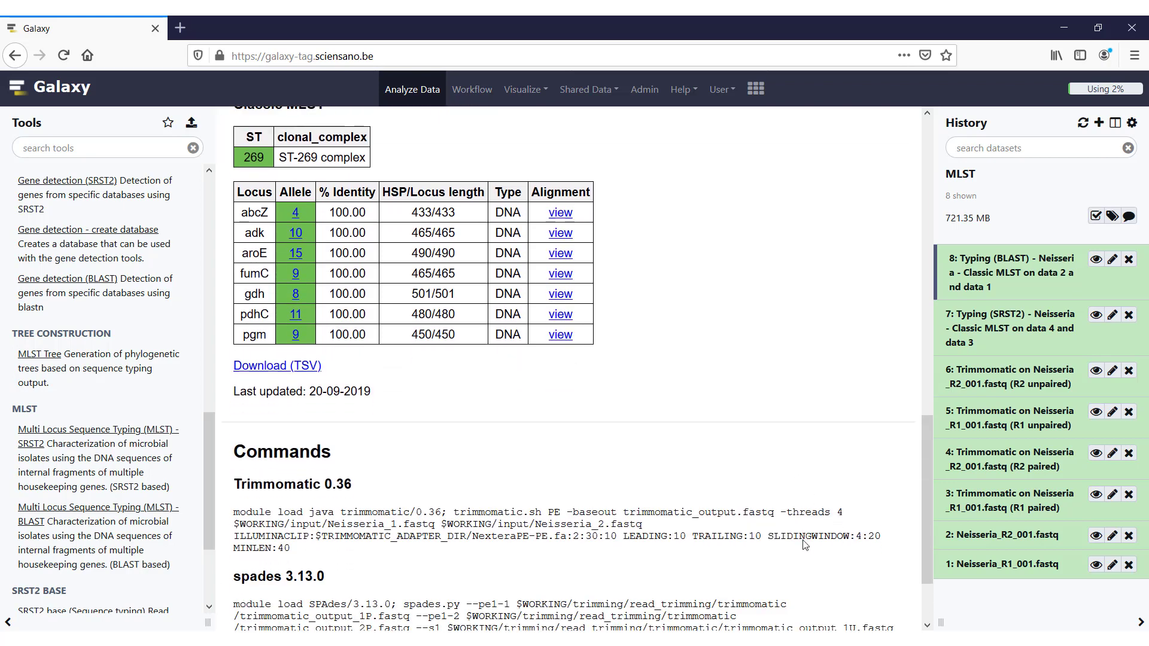
pyautogui.scroll(-1, 806, 544)
pyautogui.scroll(-1, 803, 544)
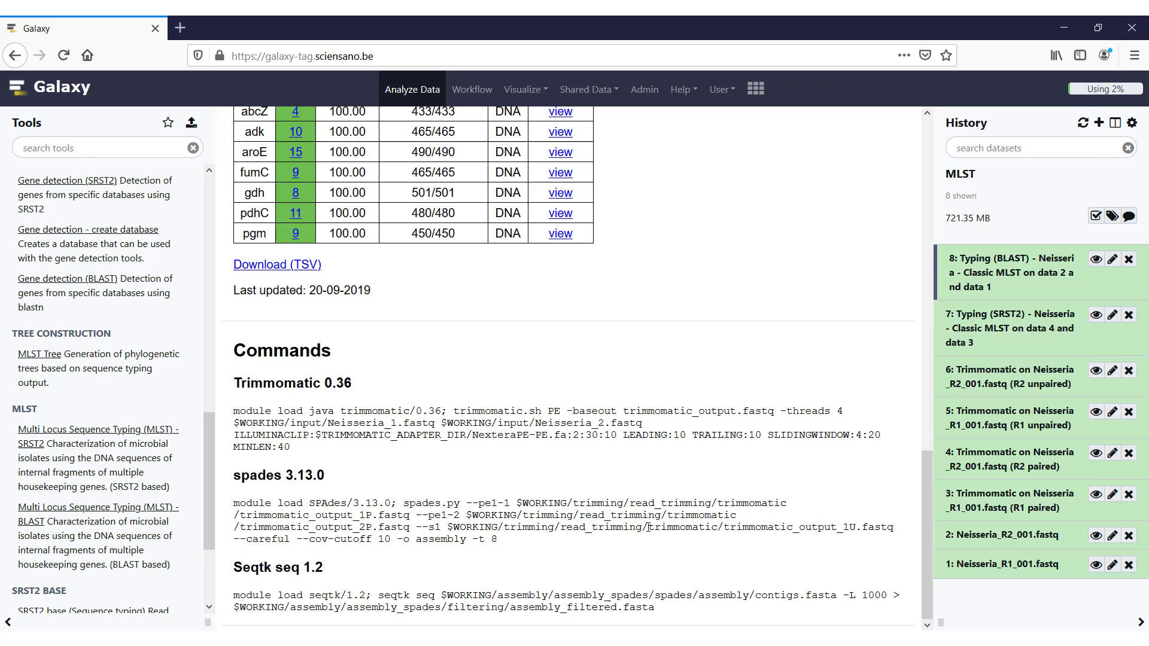
pyautogui.scroll(3, 647, 532)
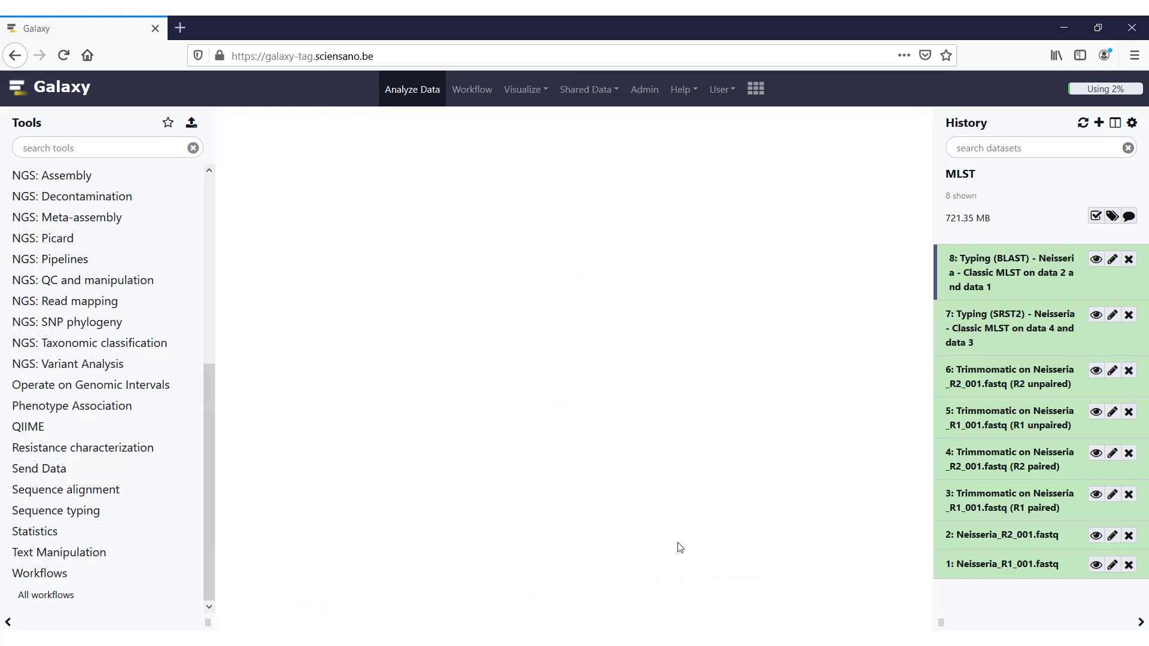
# Step: Open SRST2 base (Sequence typing) from the Sequence typing tool group
pyautogui.click(85, 511)
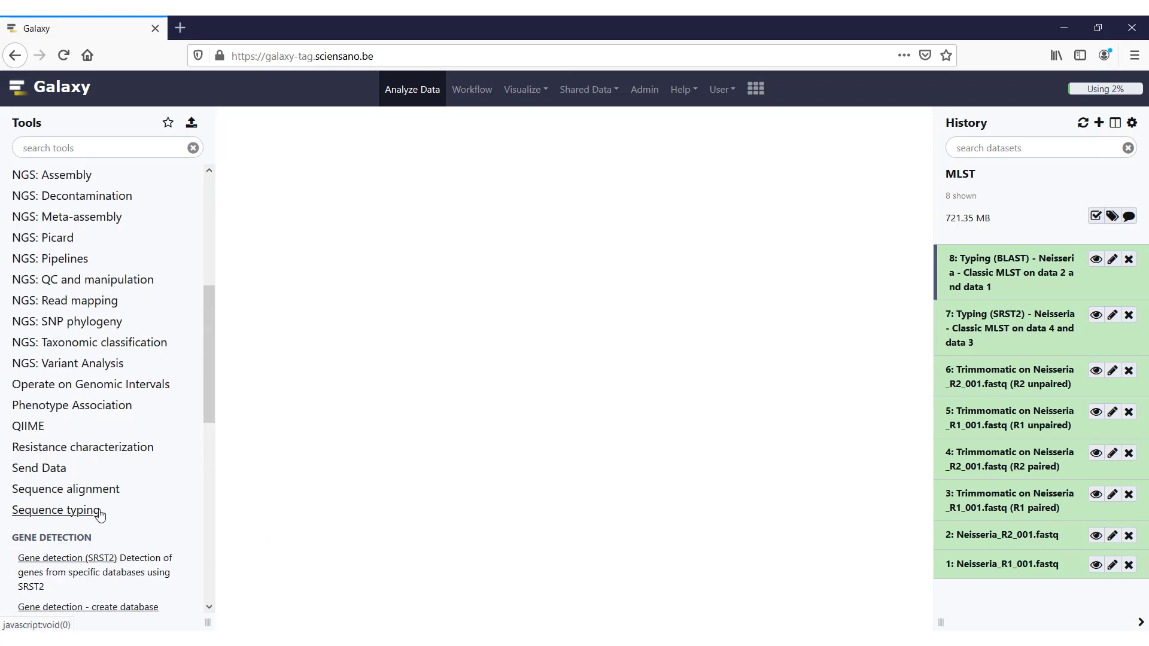
pyautogui.scroll(-5, 89, 503)
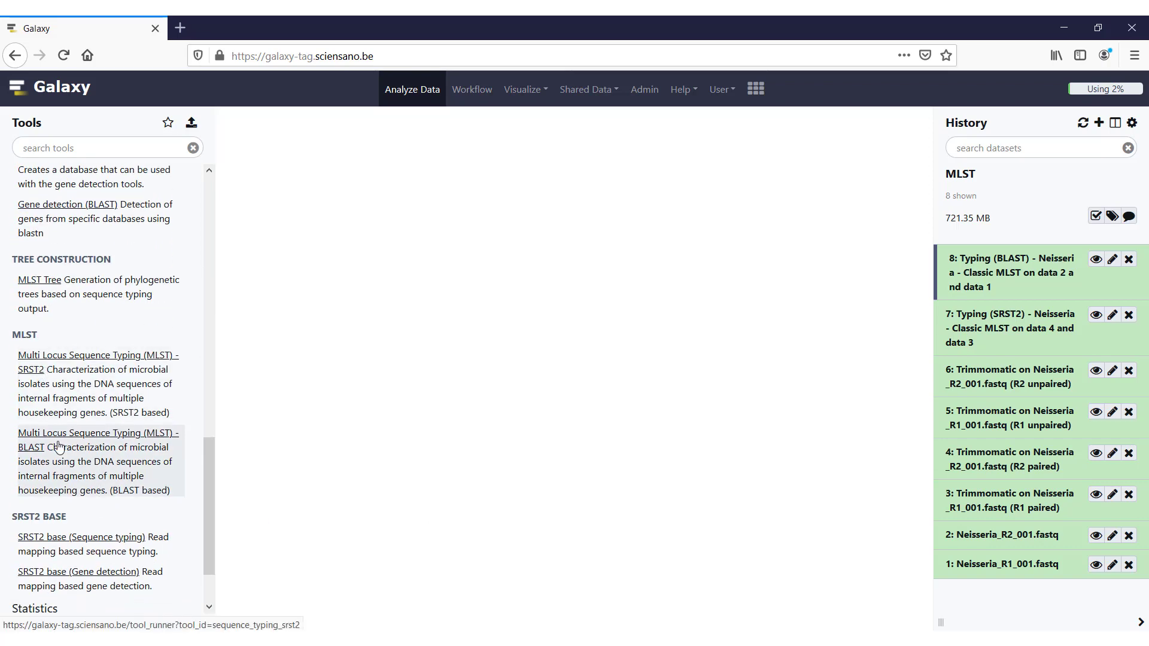
pyautogui.scroll(-2, 70, 451)
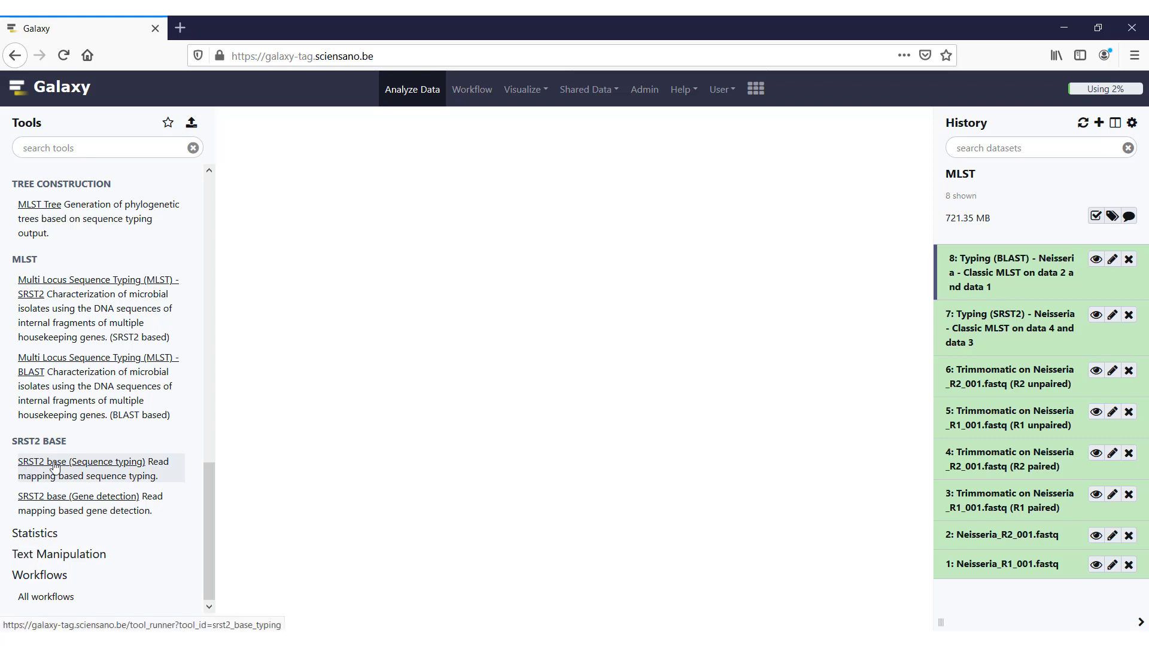
pyautogui.click(63, 466)
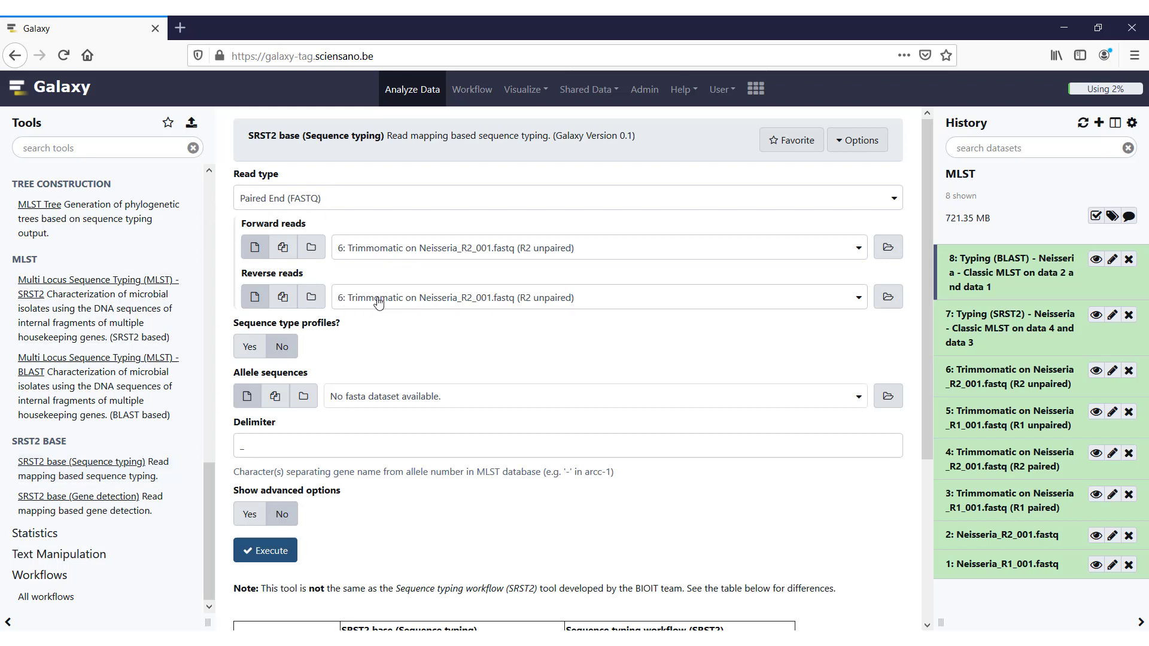
# Step: Keep Paired End (FASTQ) as the read type and set Sequence type profiles to Yes
pyautogui.click(388, 207)
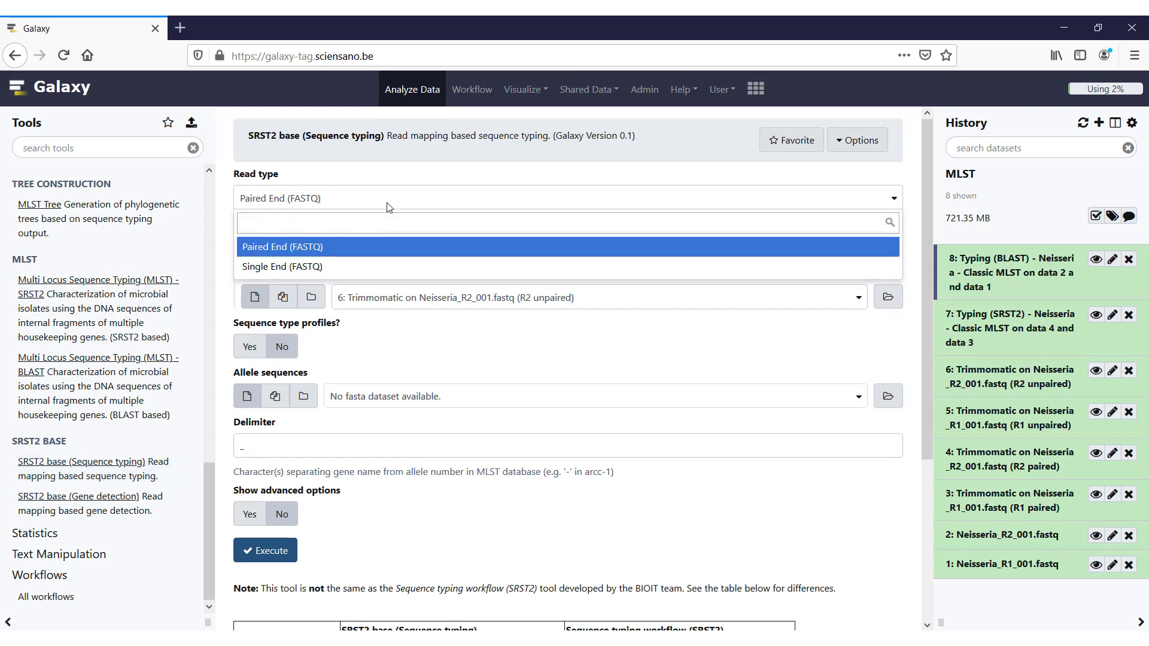
pyautogui.click(349, 249)
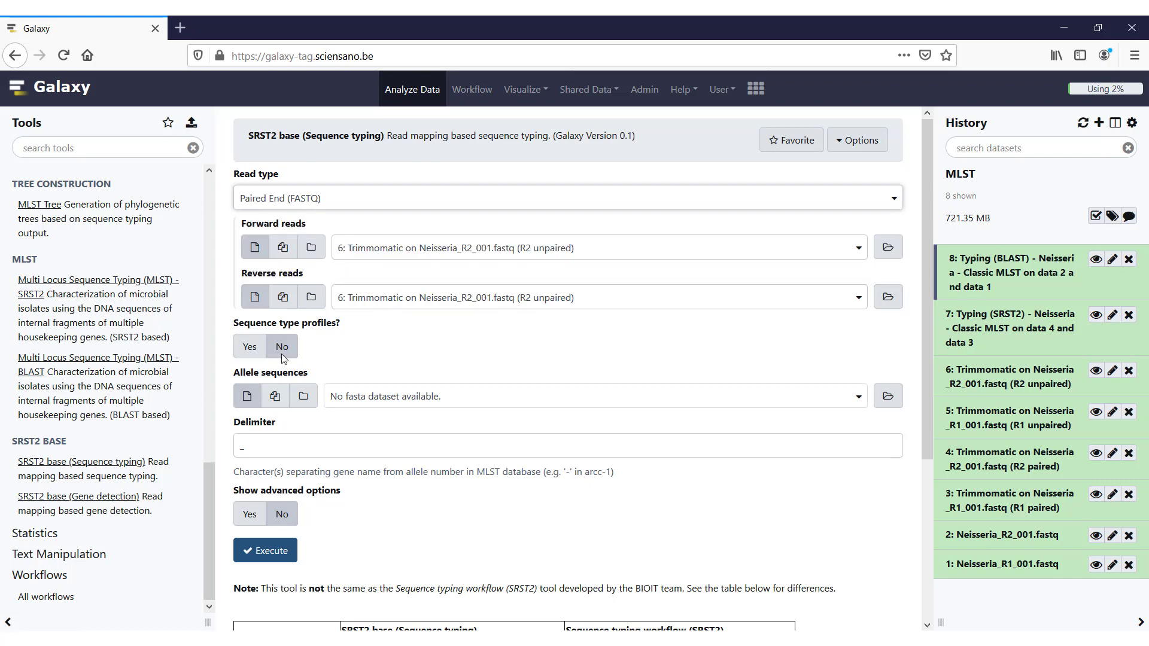
pyautogui.click(251, 346)
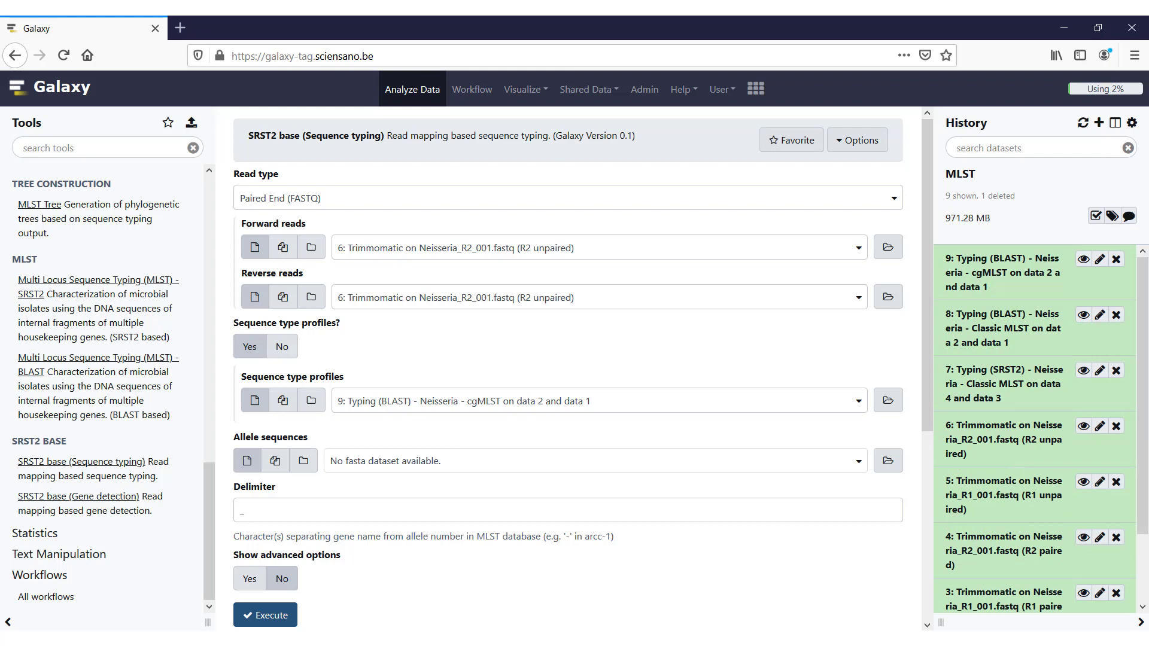
# Step: View dataset 9's cgMLST BLAST report for the Neisseria reads
pyautogui.click(1084, 262)
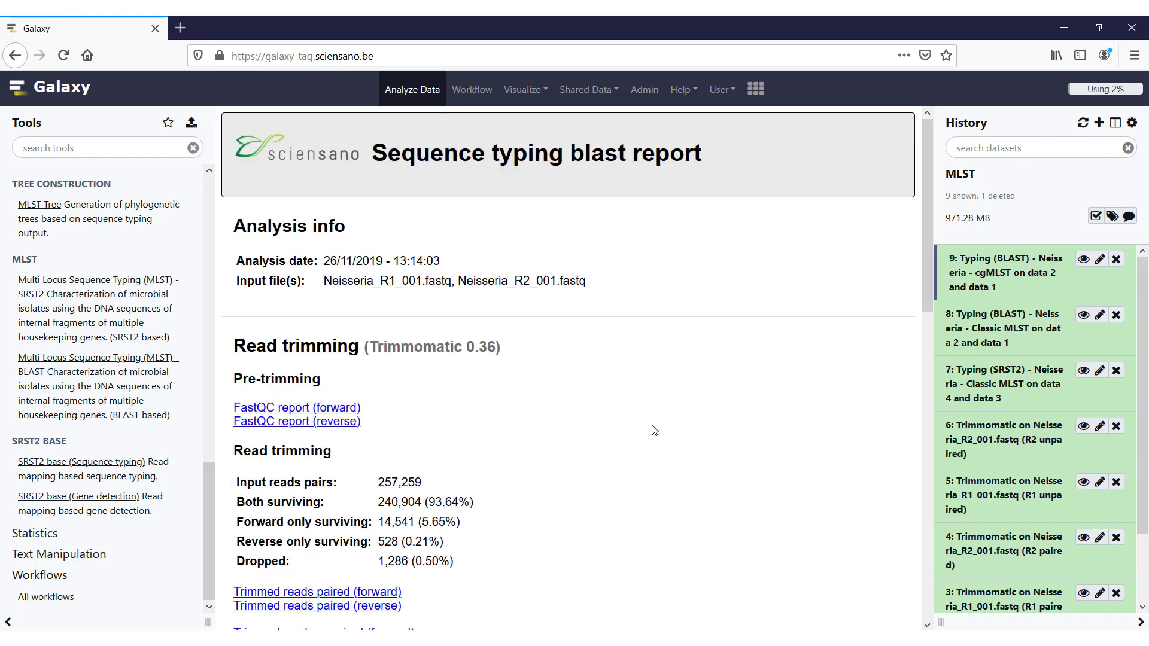
pyautogui.scroll(-4, 653, 430)
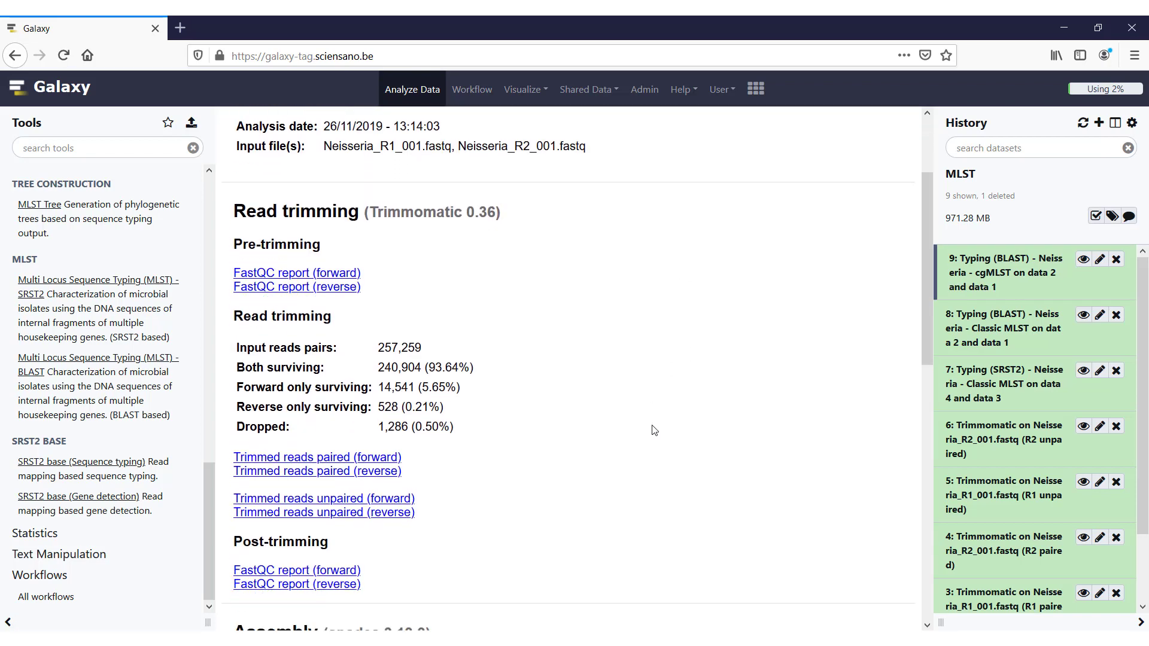
pyautogui.scroll(-3, 653, 430)
pyautogui.scroll(-2, 653, 430)
pyautogui.scroll(-2, 653, 430)
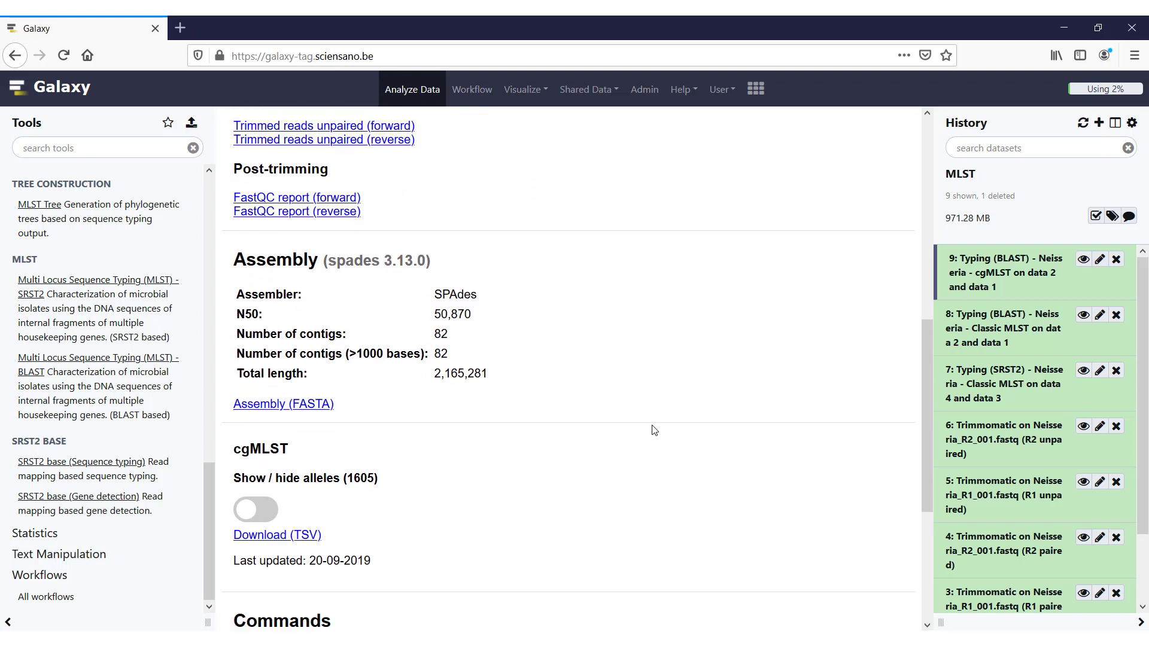
pyautogui.scroll(-1, 652, 430)
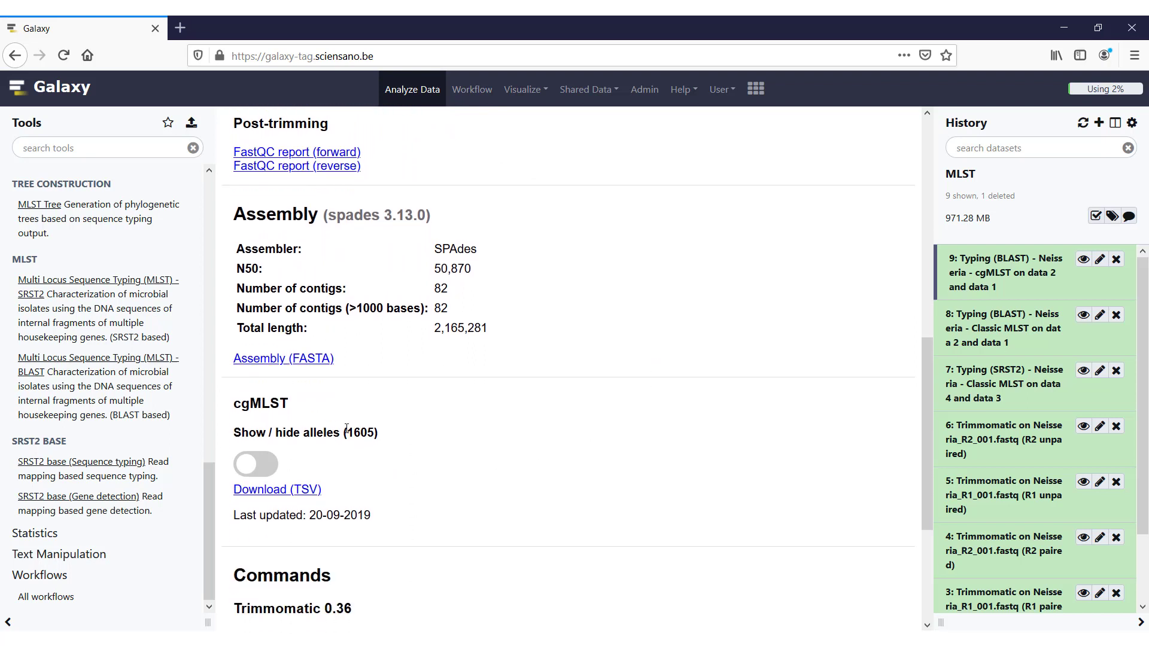
pyautogui.scroll(-2, 405, 432)
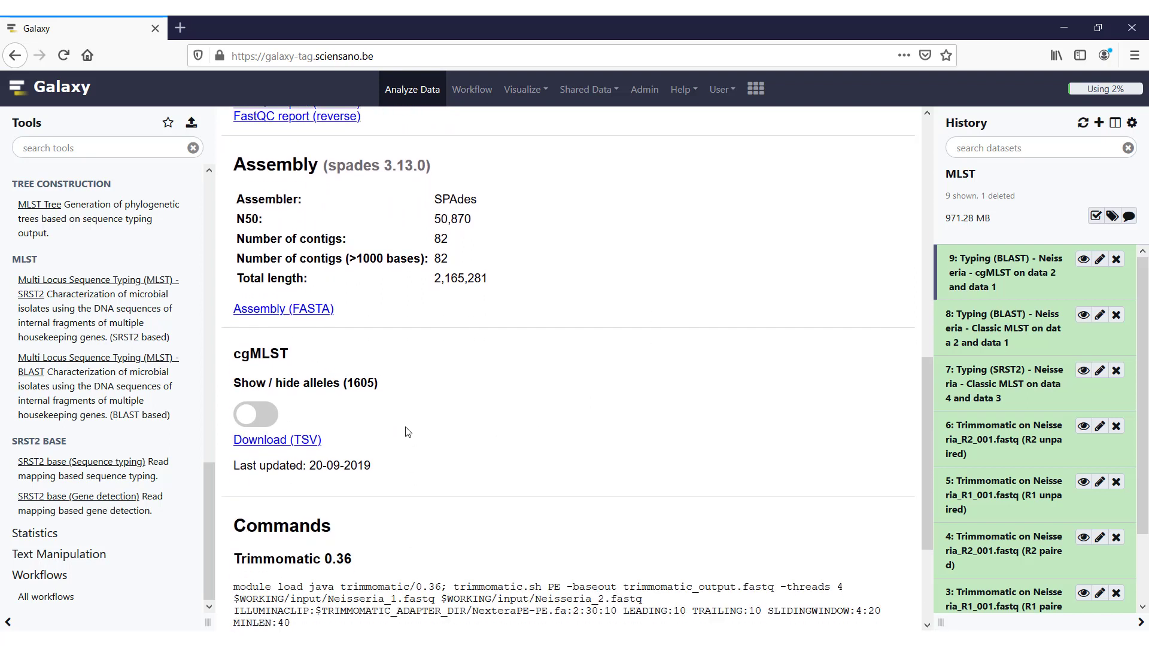
# Step: Show the full cgMLST allele table with NEIS loci, allele numbers and identities
pyautogui.click(260, 390)
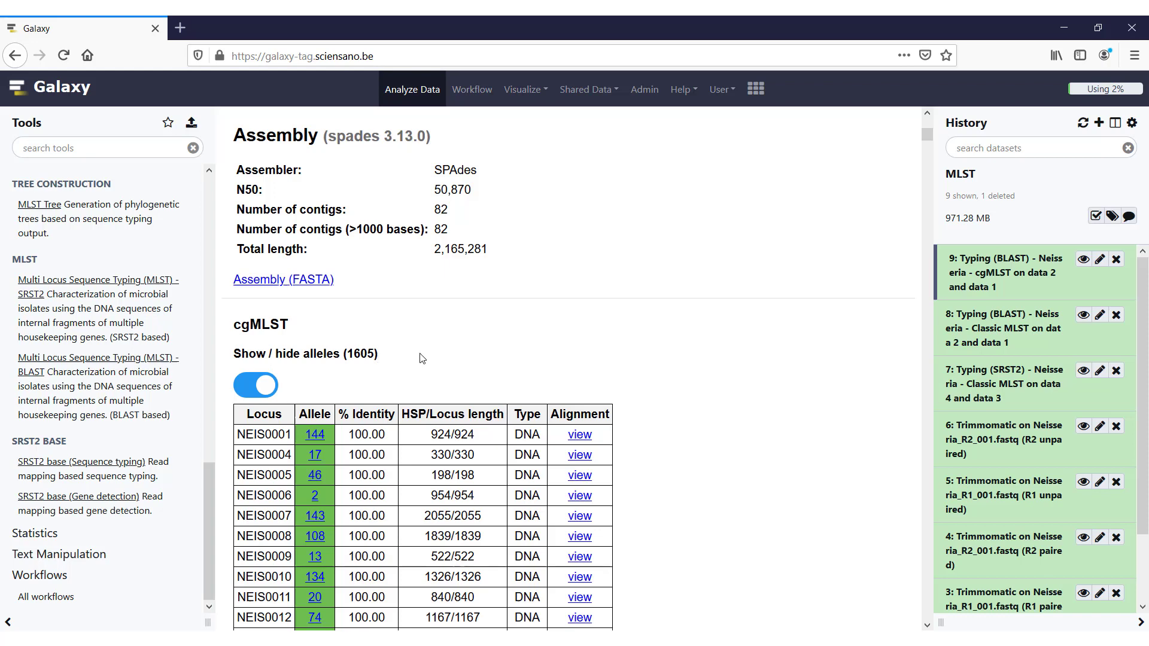
pyautogui.scroll(-1, 419, 357)
pyautogui.scroll(-4, 419, 359)
pyautogui.scroll(-1, 419, 360)
pyautogui.scroll(-2, 417, 363)
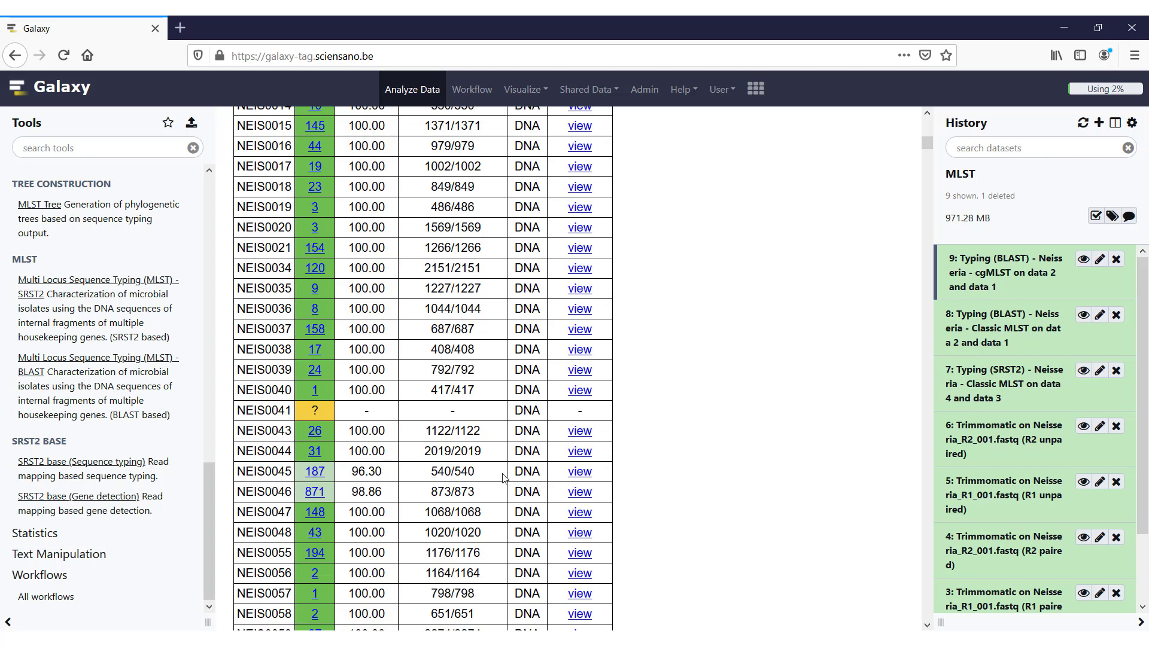
pyautogui.scroll(-4, 710, 458)
pyautogui.scroll(-5, 709, 458)
pyautogui.scroll(-5, 710, 458)
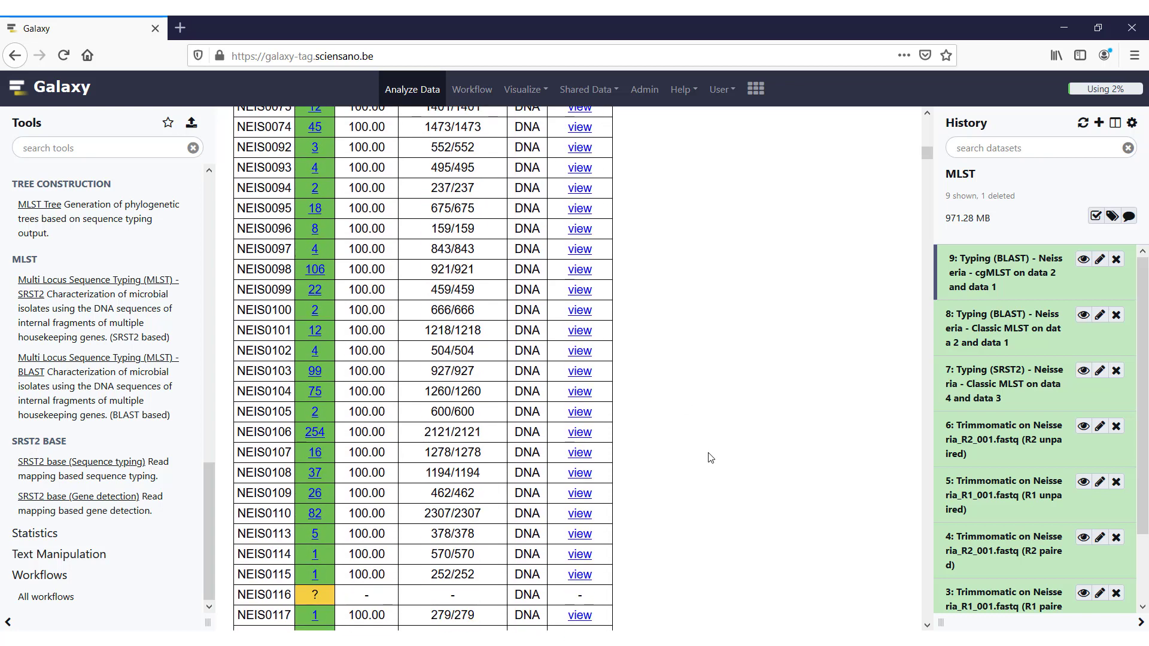
pyautogui.scroll(-5, 710, 459)
pyautogui.scroll(-5, 709, 458)
pyautogui.scroll(-5, 709, 458)
pyautogui.scroll(-5, 710, 458)
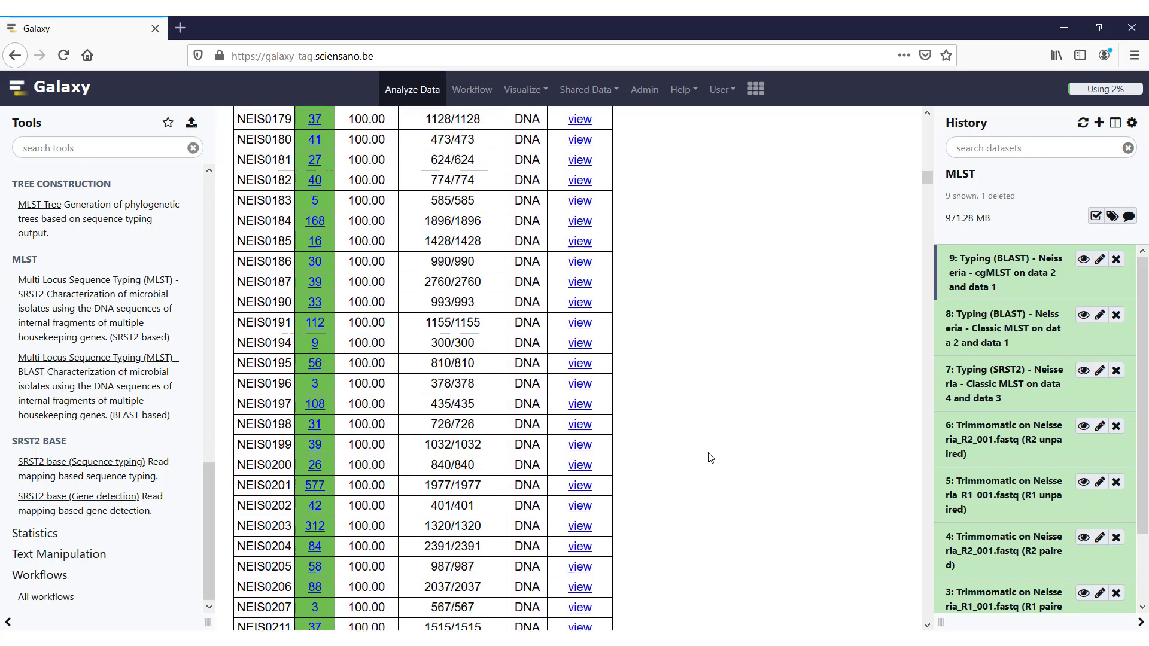
pyautogui.scroll(-5, 710, 458)
pyautogui.scroll(-5, 710, 459)
pyautogui.scroll(-5, 710, 458)
pyautogui.scroll(-5, 709, 458)
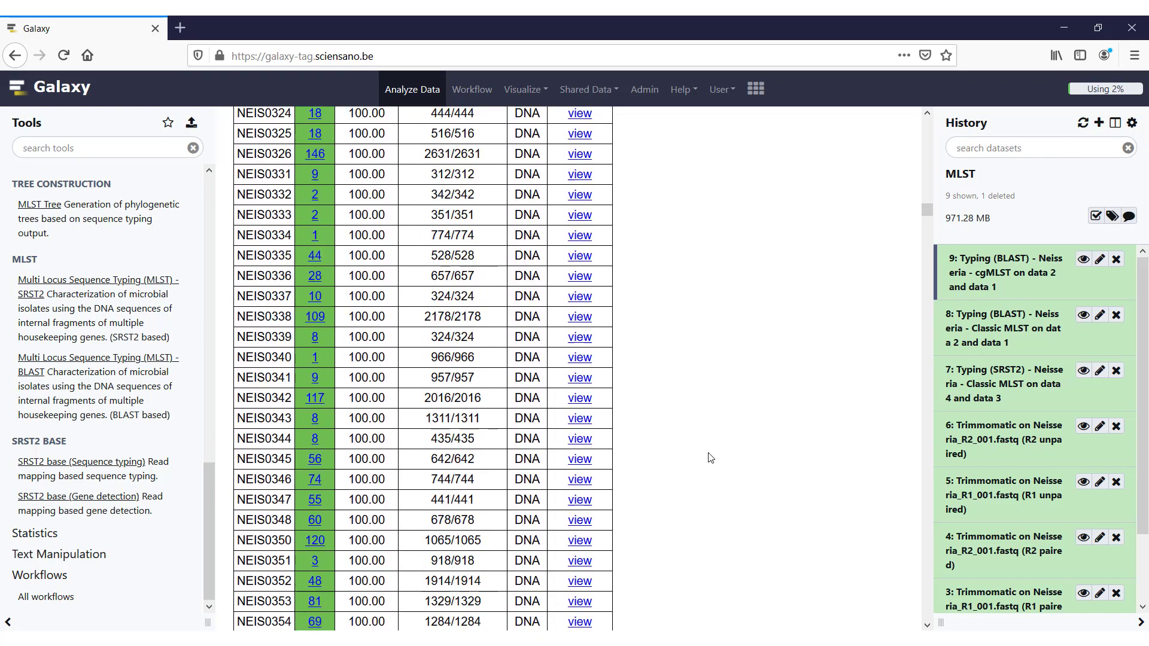
pyautogui.scroll(-5, 710, 458)
pyautogui.scroll(-5, 709, 457)
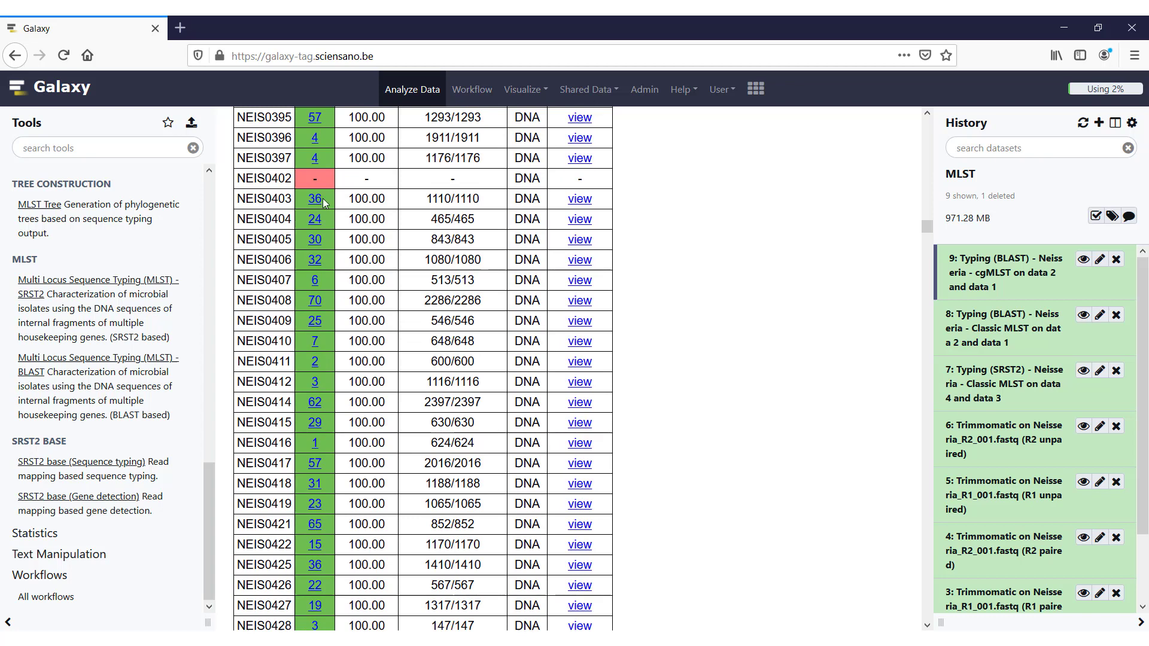